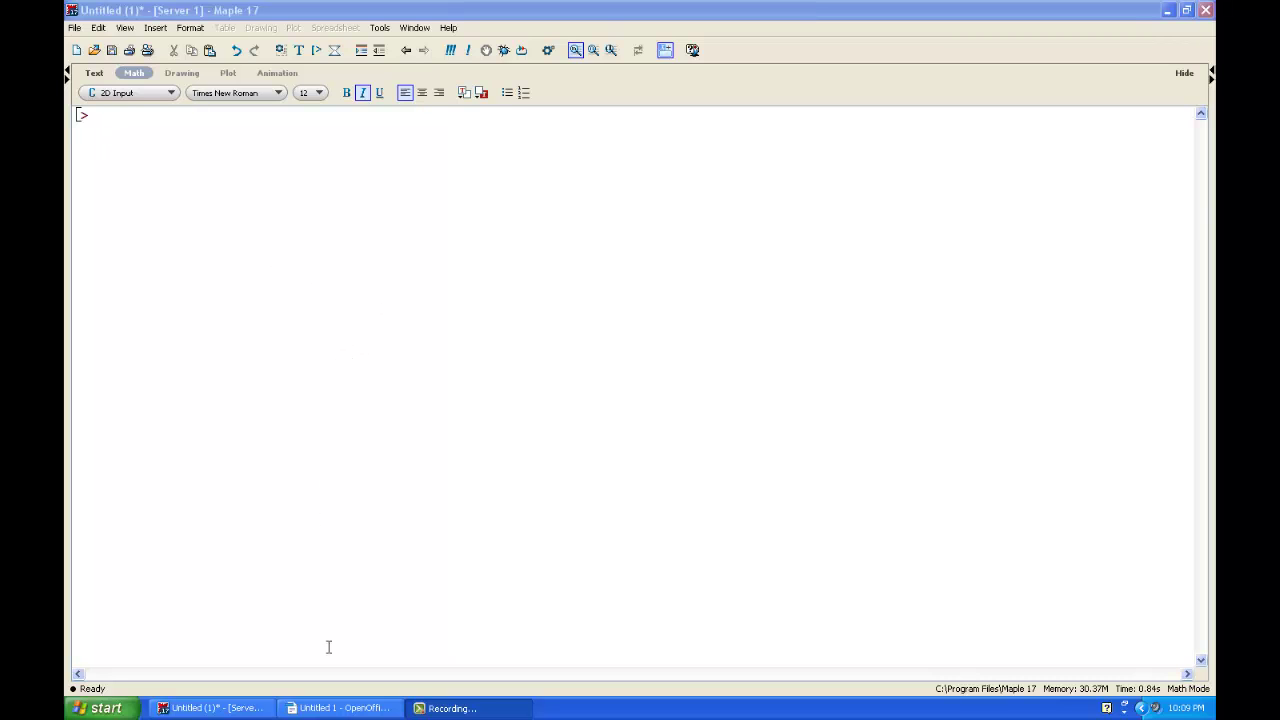
Bring the Writer height and head-circumference table forward and restore it beside the Maple worksheet.
click(340, 708)
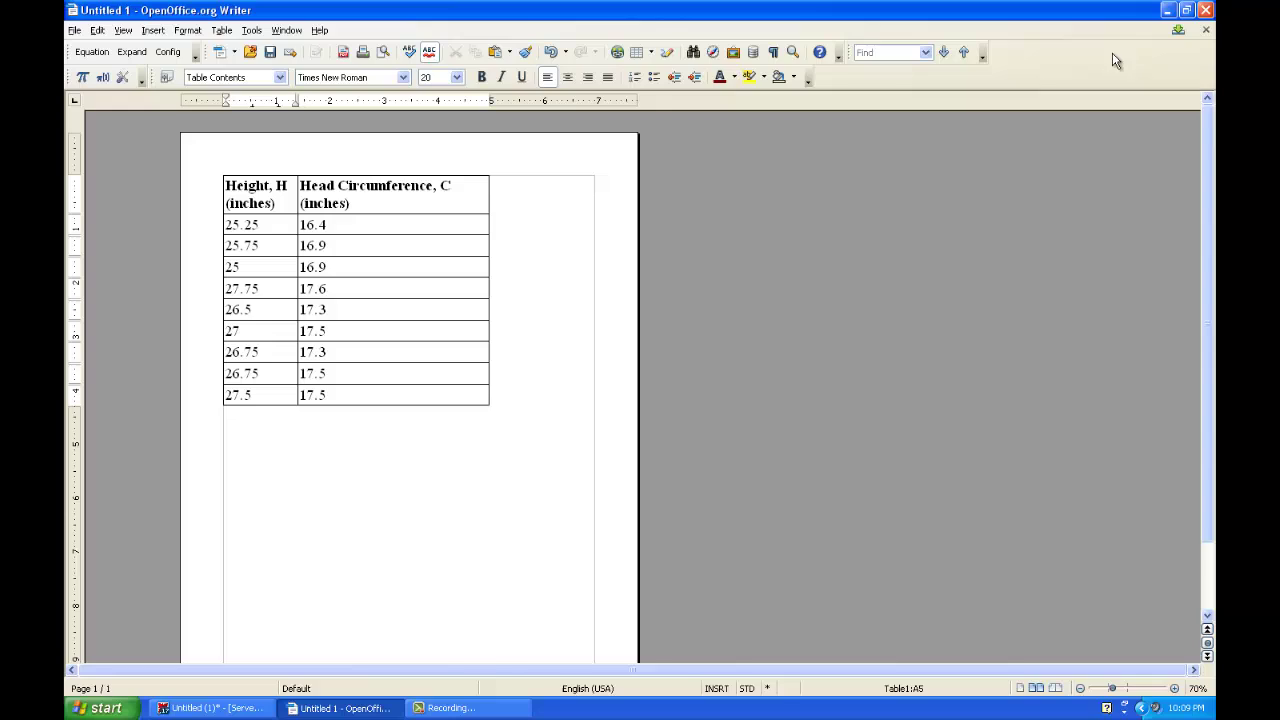
click(1186, 10)
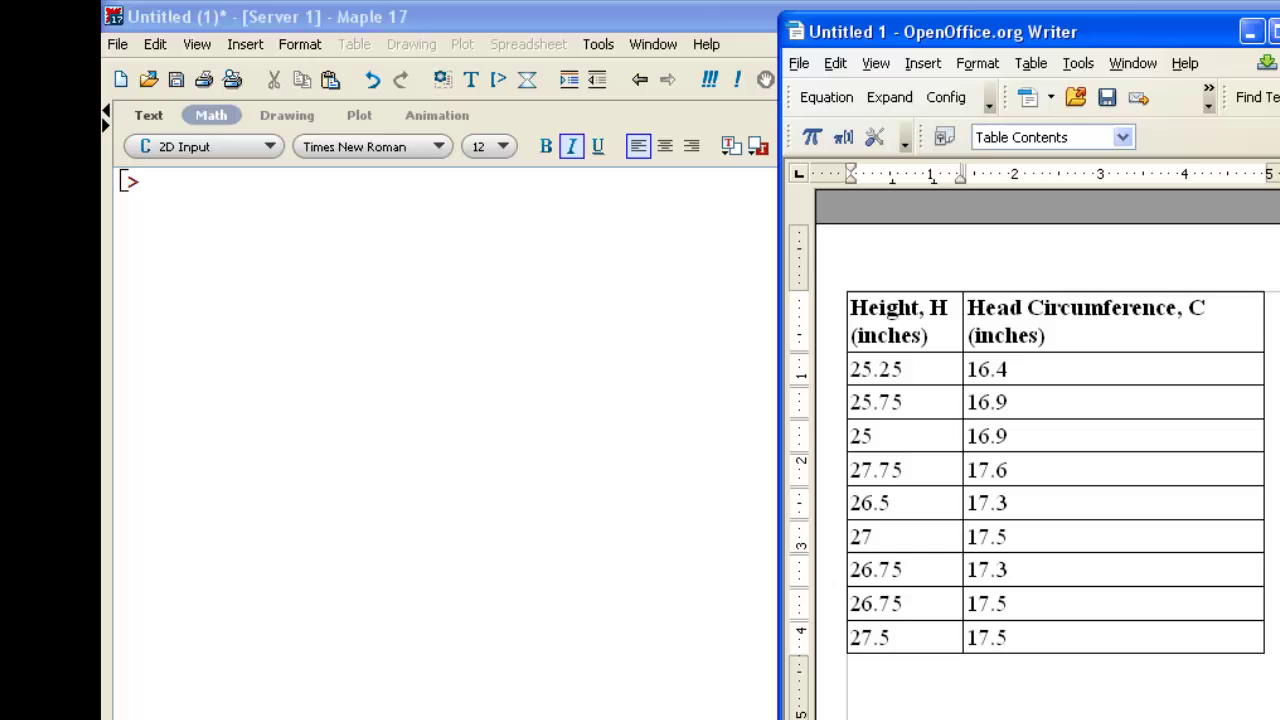
Assign H the nine heights from 25.25 to 27.5, pasted from the Writer table.
click(537, 337)
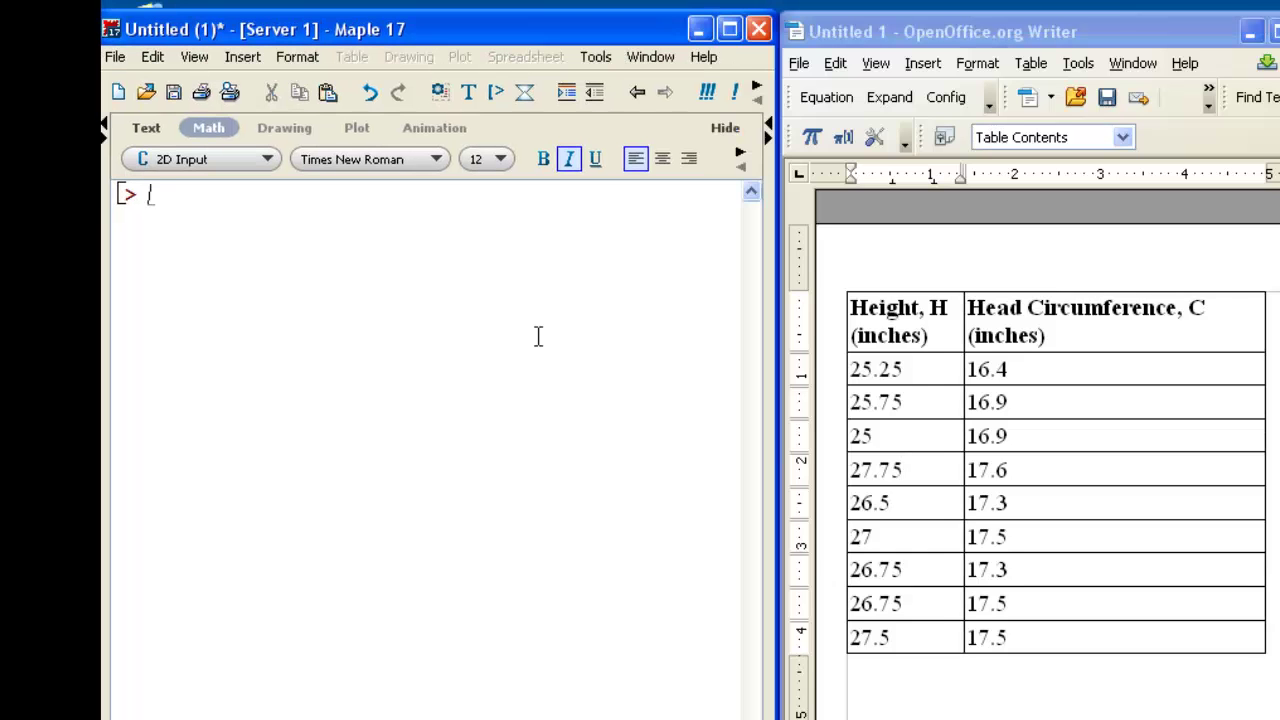
drag(866, 308, 950, 308)
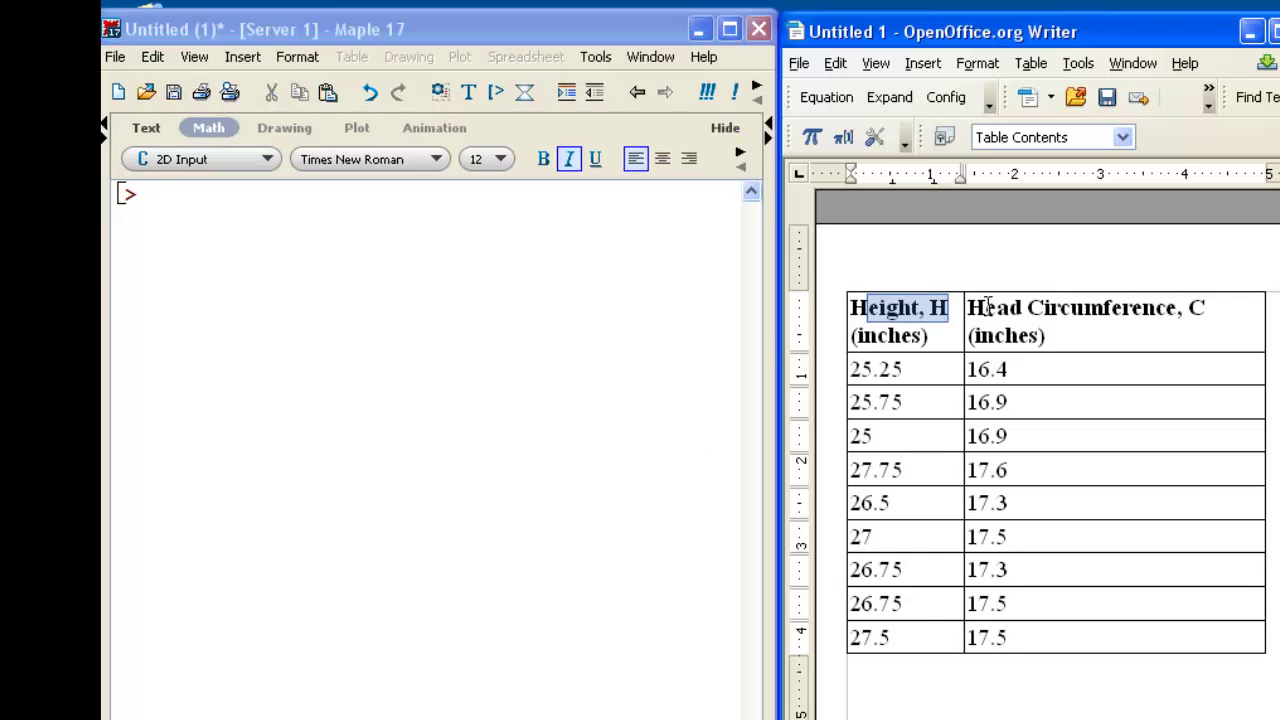
click(157, 229)
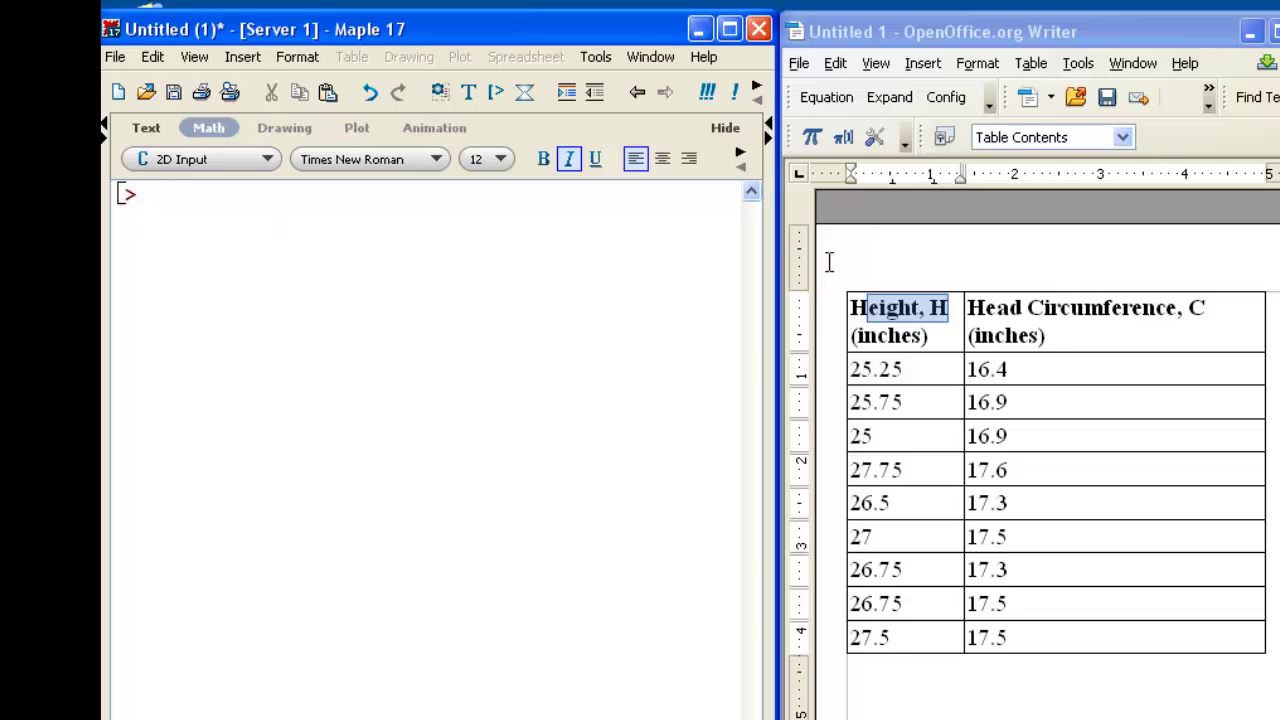
click(884, 242)
text(H )
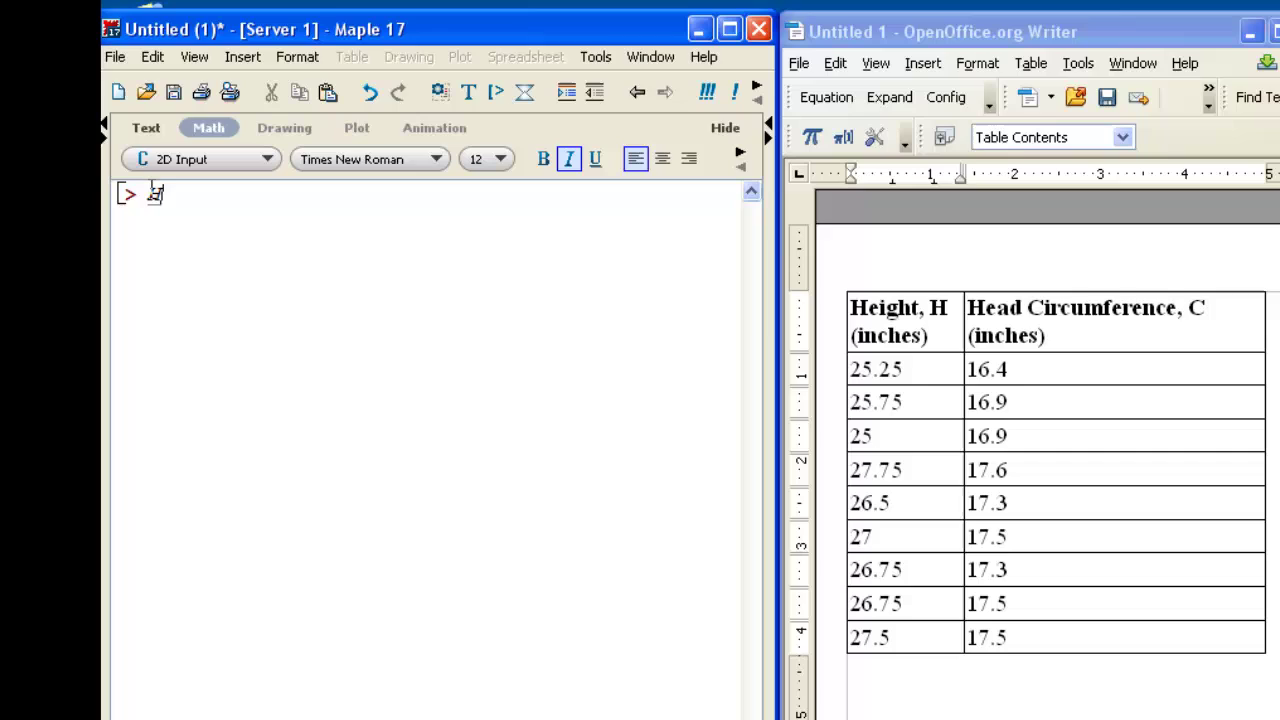
text(:)
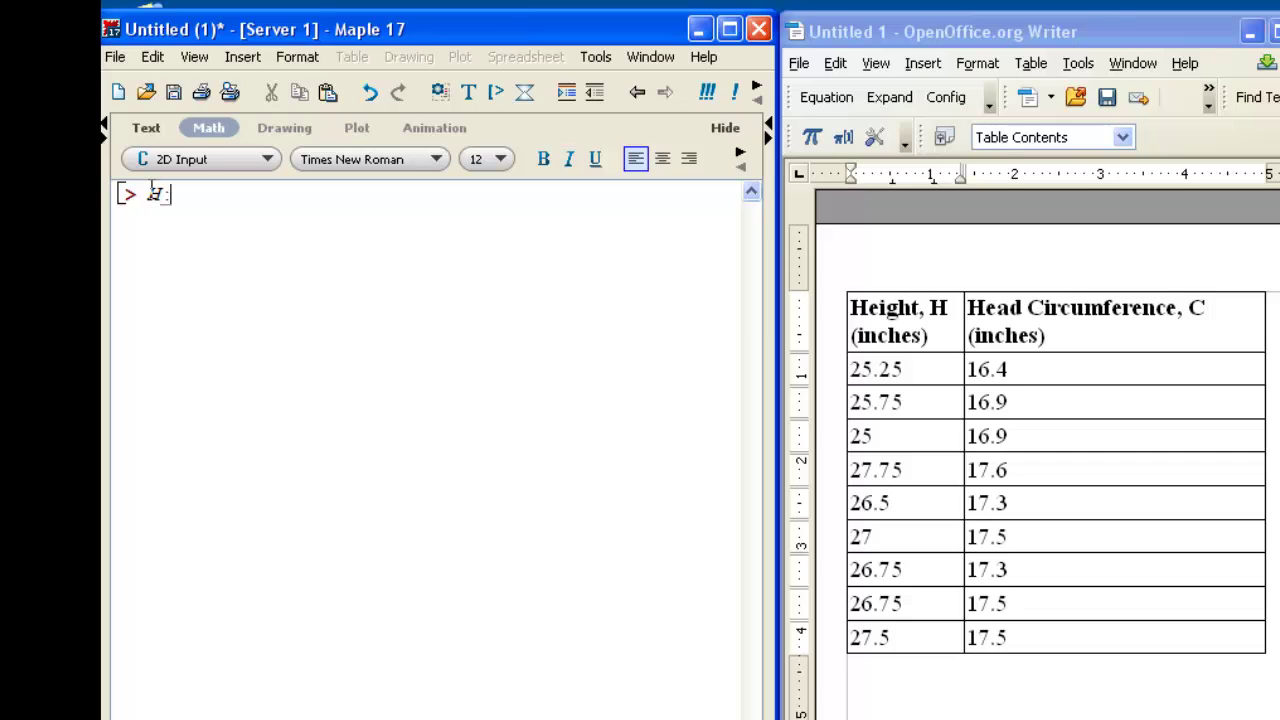
text(=)
text([)
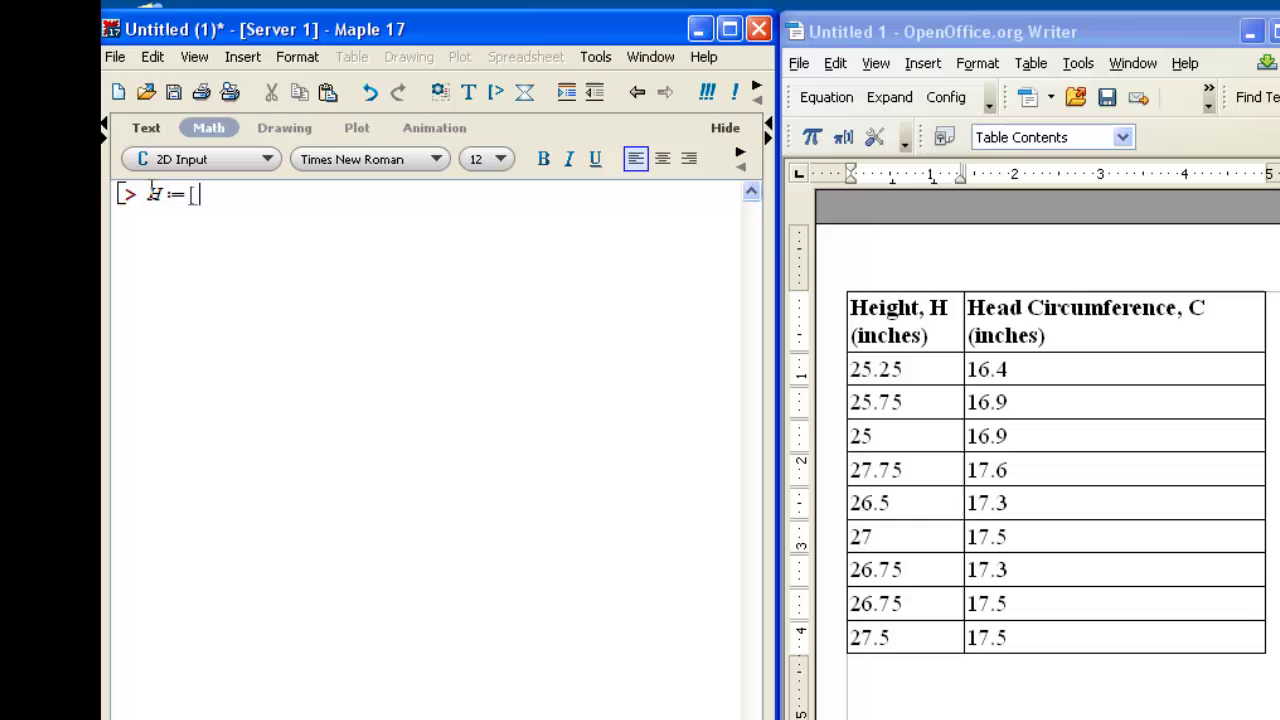
text(25.25, 25.75, 25, 27.75, 26.5, 27, 26.75, 26.75, 27.5)
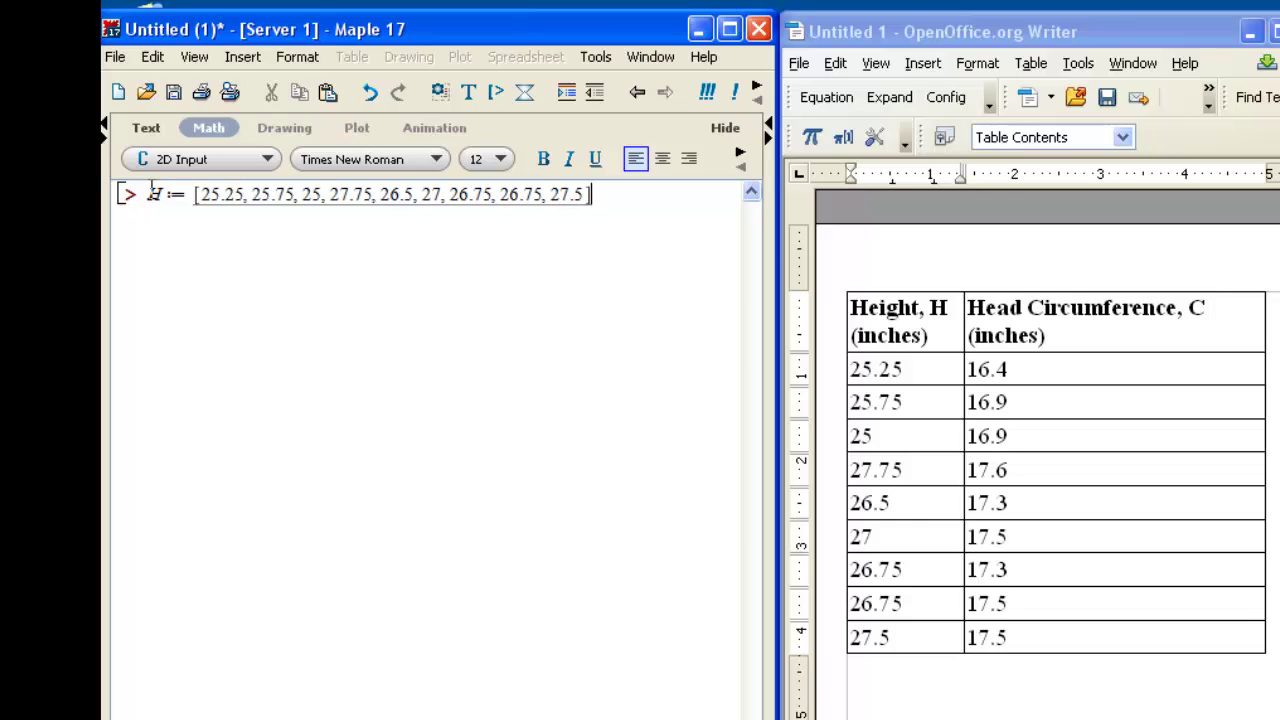
key(Return)
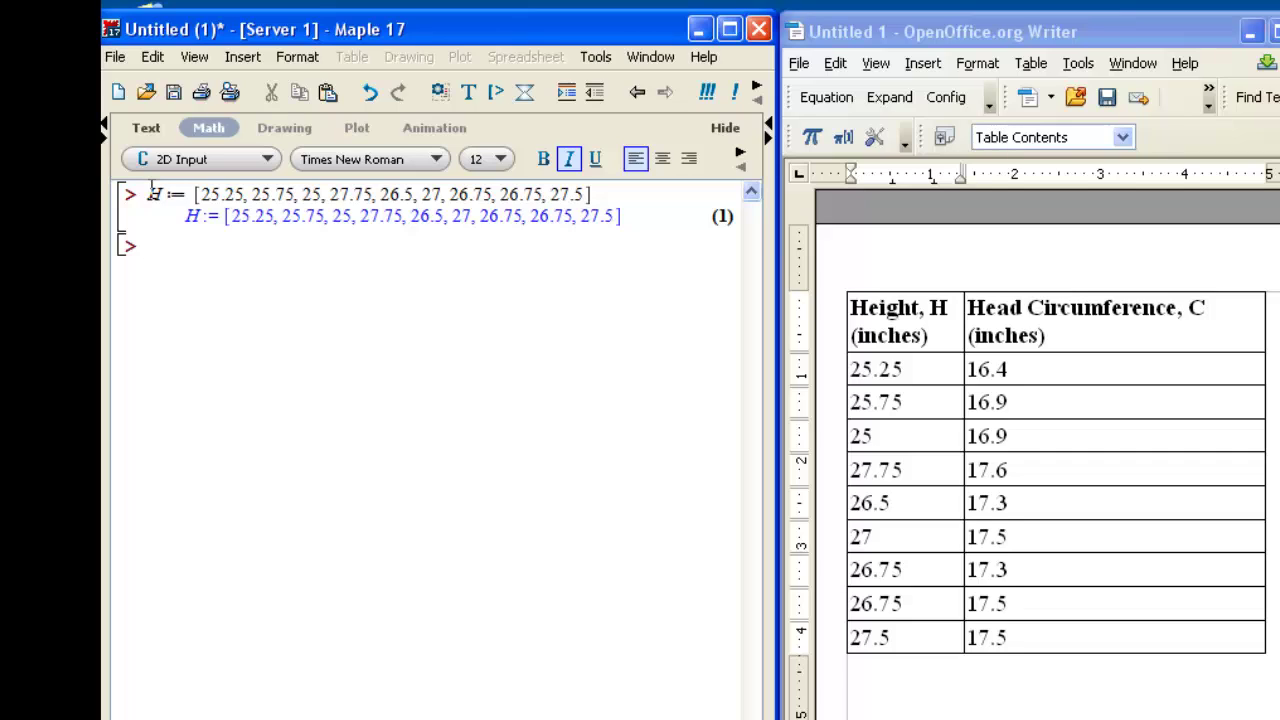
Begin the C list with the head circumferences 16.4, 16.9, 16.9.
text(C :=[)
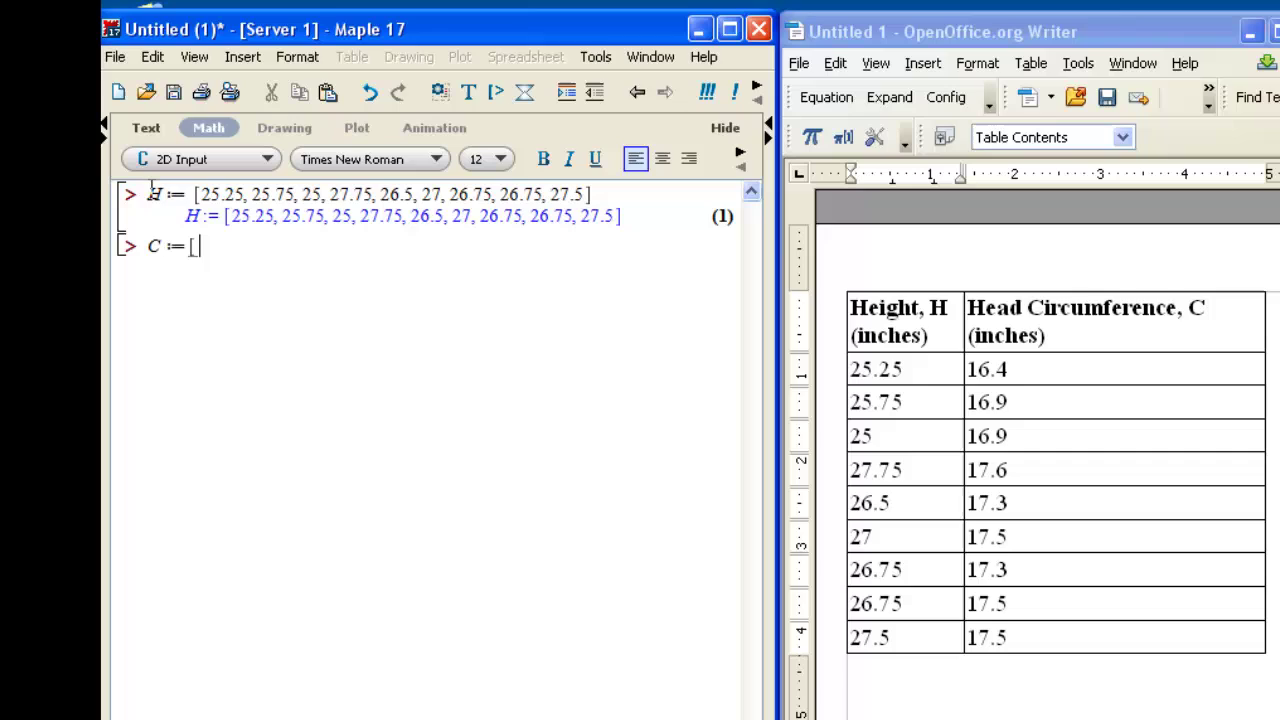
text(16.4, 16.9)
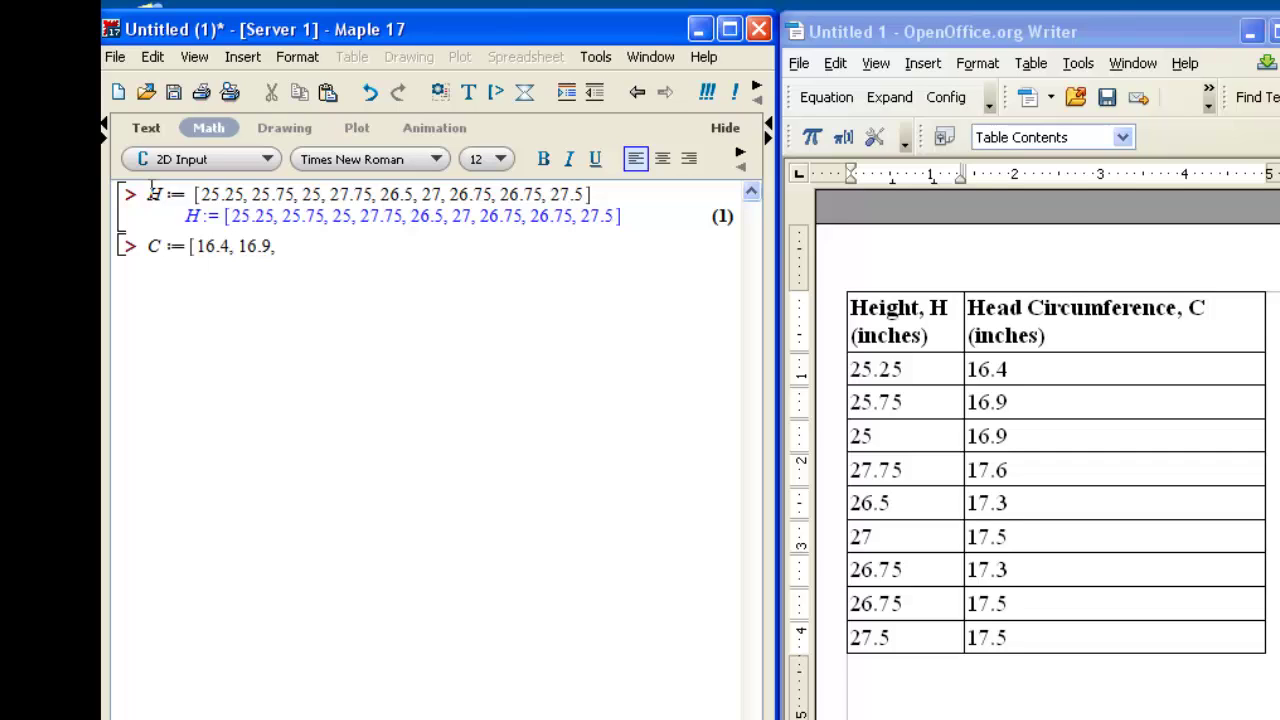
text(, 16.9,)
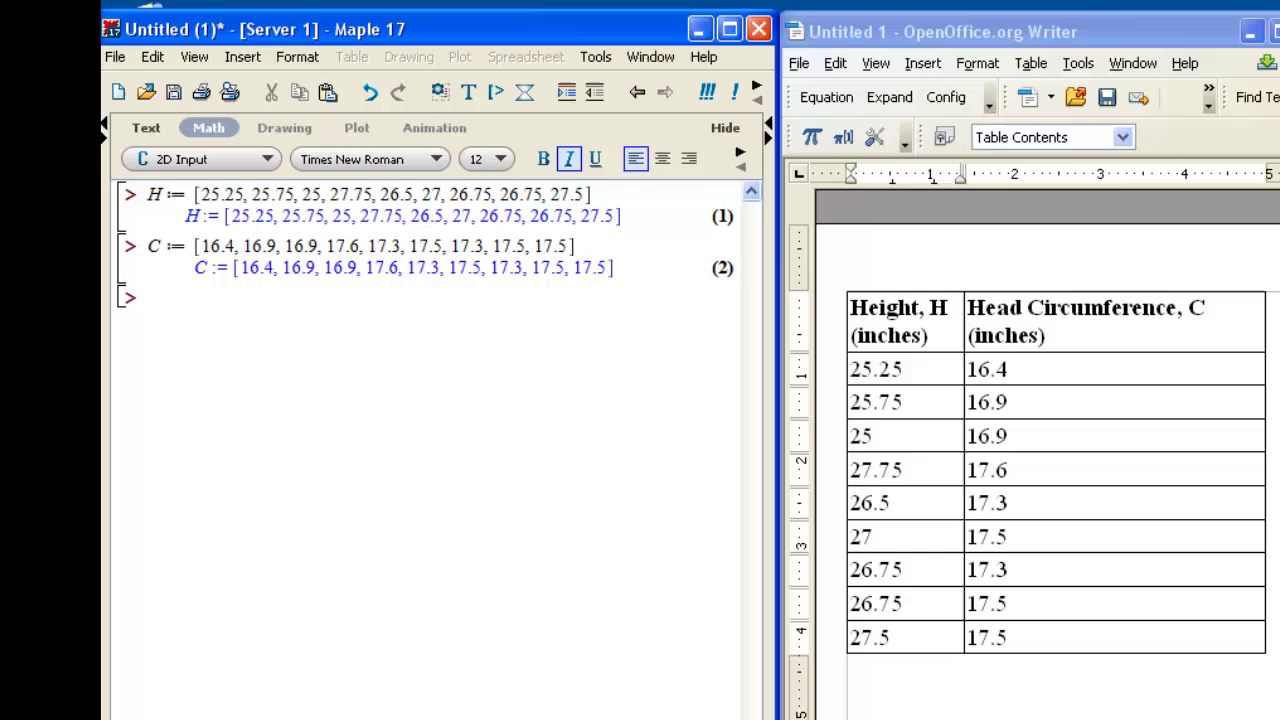
Maximize Maple and start a text note ScatterPlot(X, removing the mistyped C.
double_click(664, 14)
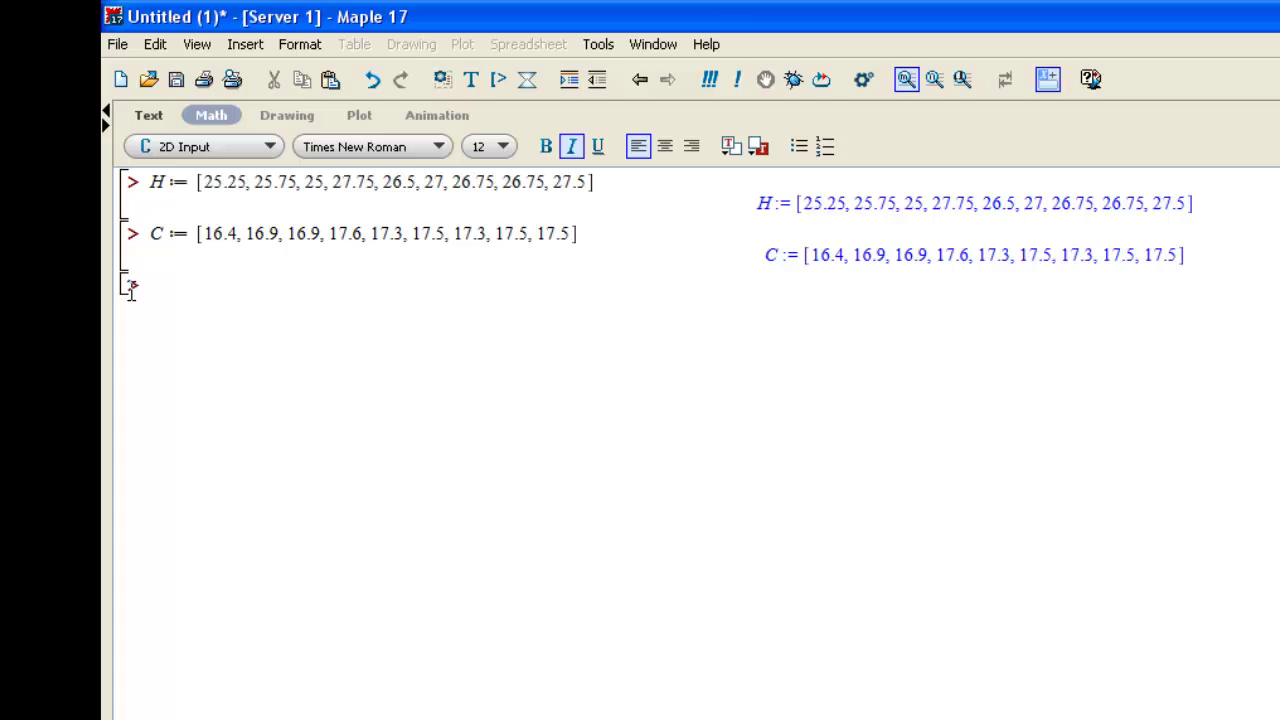
click(470, 79)
text(Scatter)
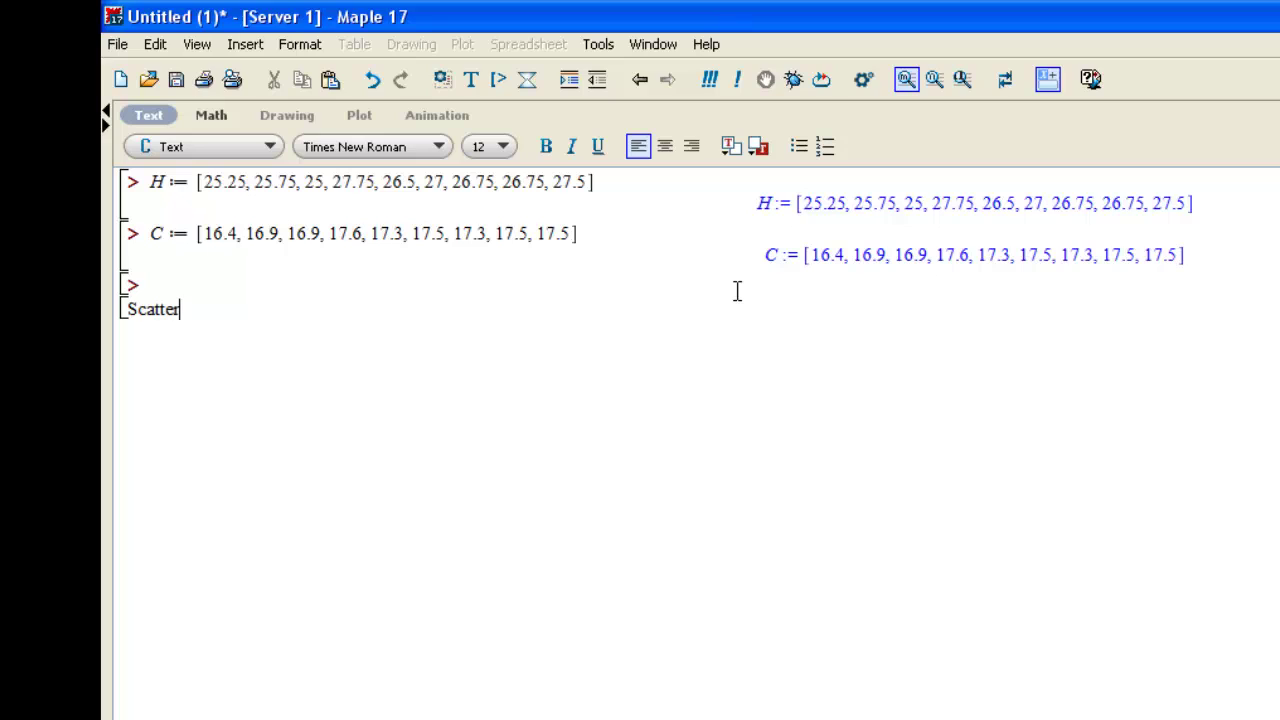
text(Plot(X,Y))
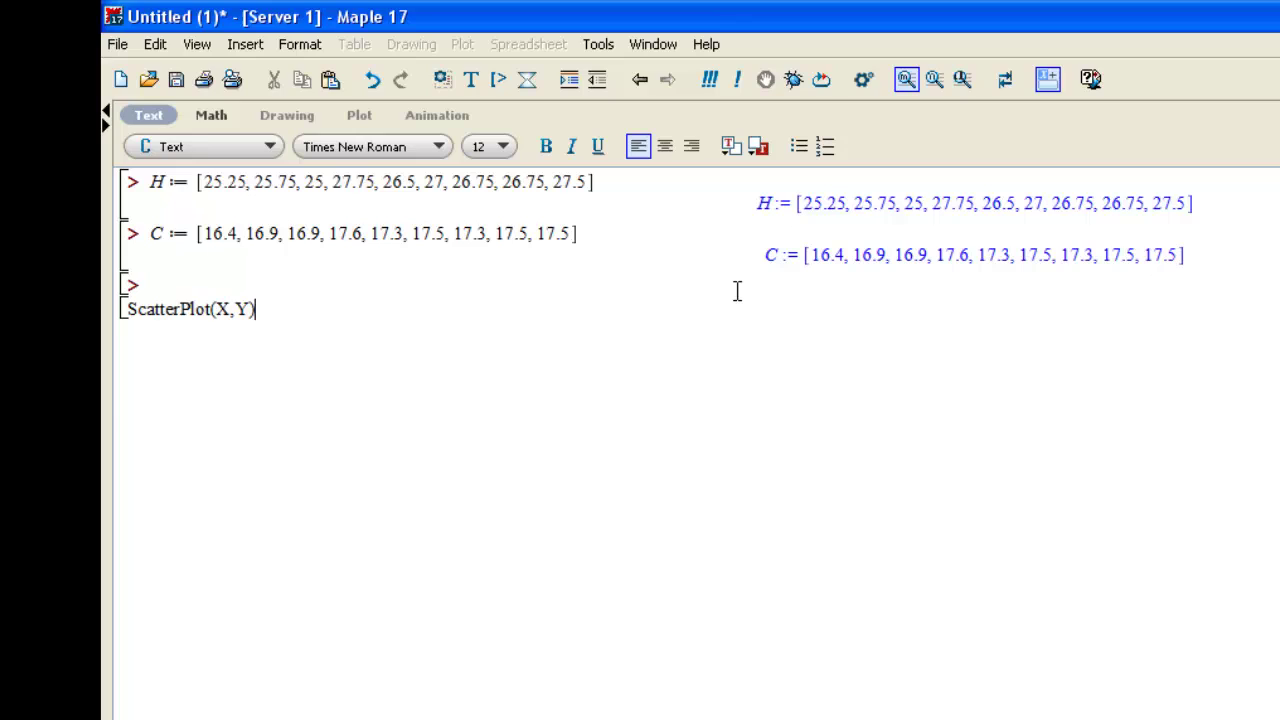
Finish the ScatterPlot(X,Y) note and load the package with with(Statistics).
key(ctrl+j)
text(wi)
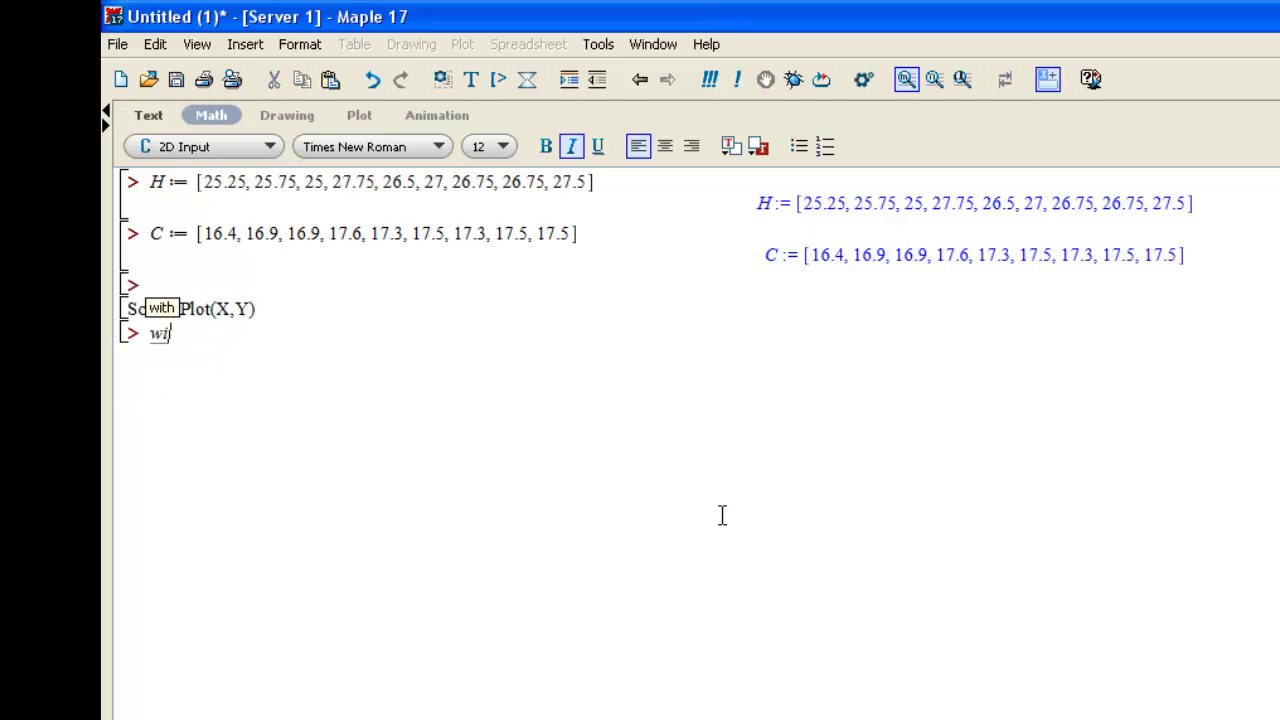
text(th(stats)
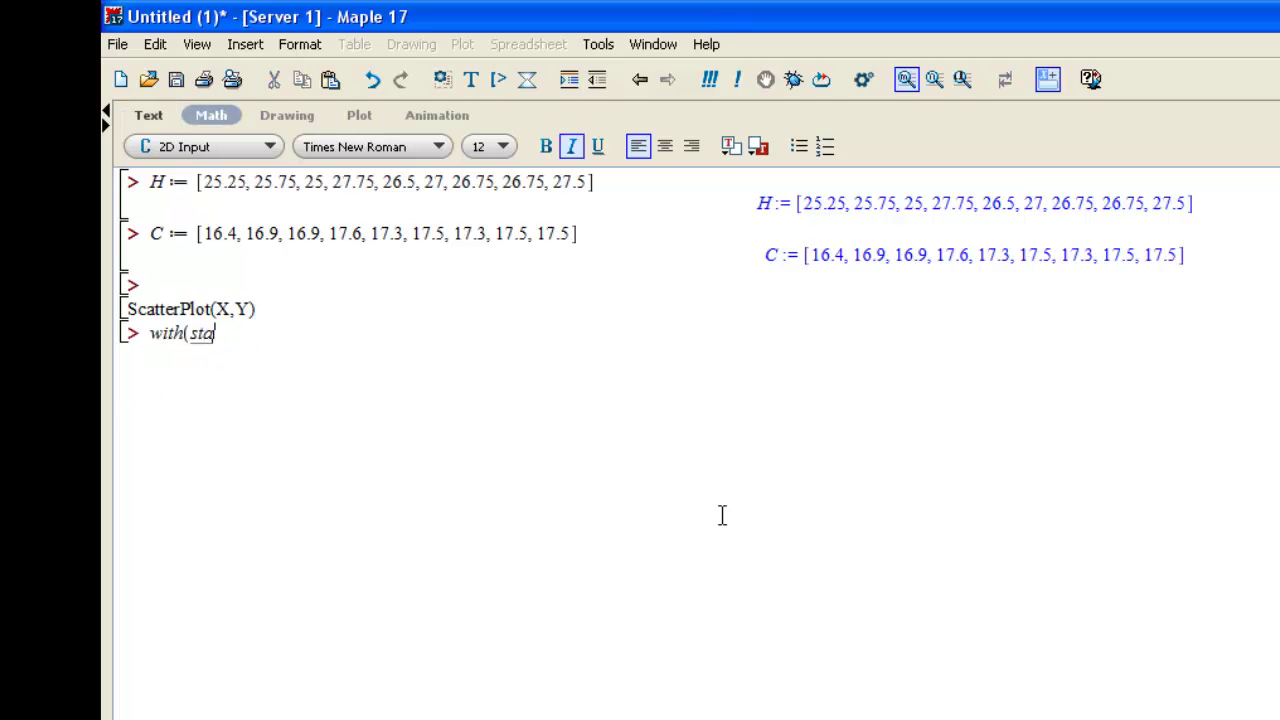
key(BackSpace)
key(BackSpace)
key(BackSpace)
key(BackSpace)
key(BackSpace)
text(Statistics)
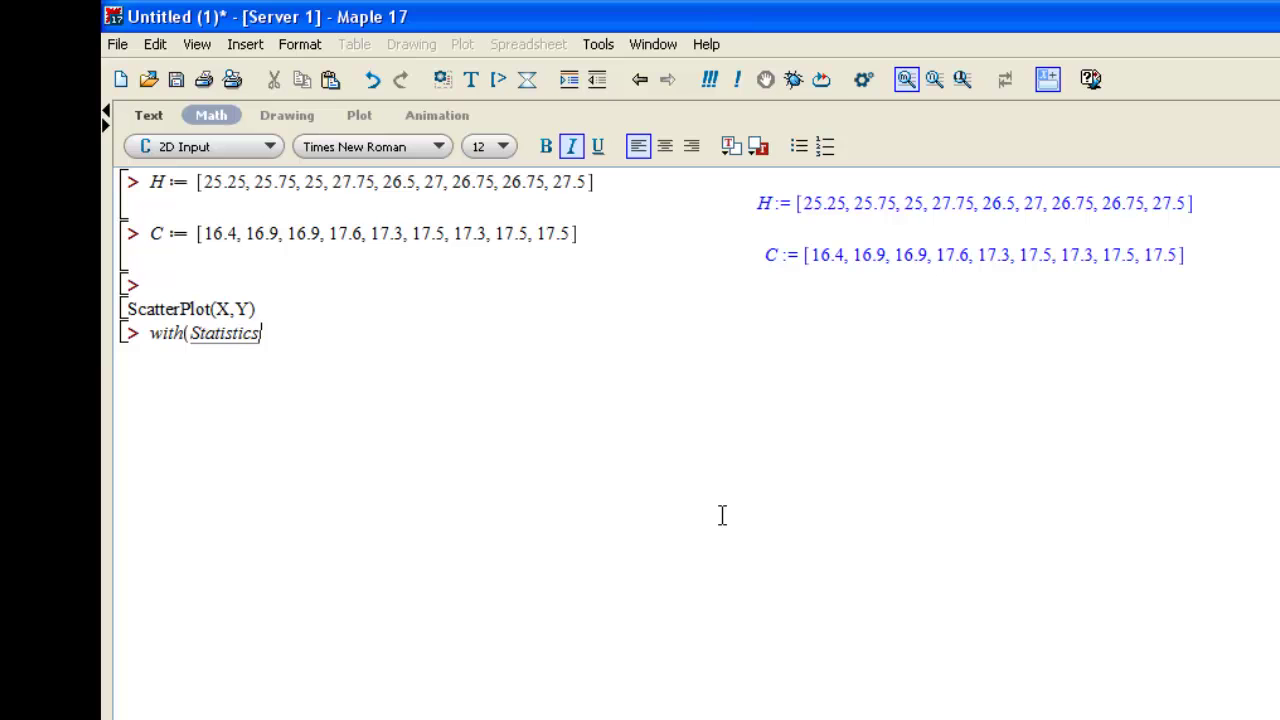
key(Return)
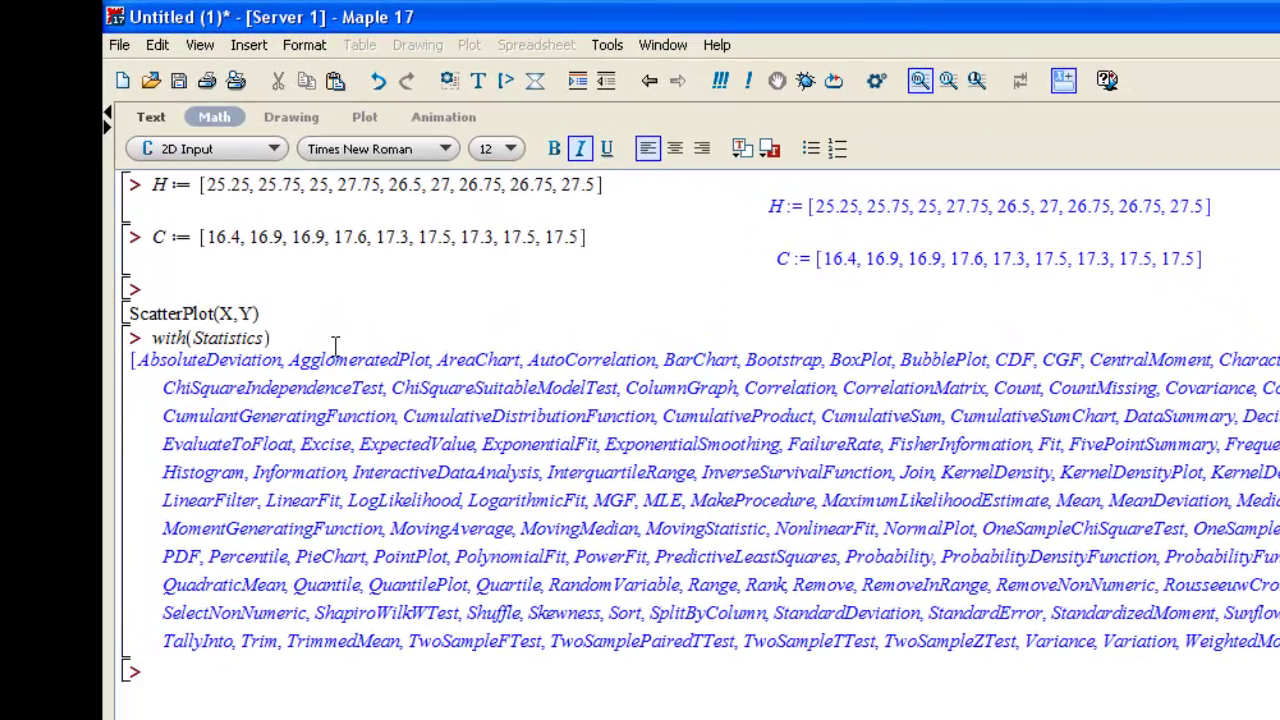
Plot head circumference against height with ScatterPlot(H, C).
text(ScatterPlot()
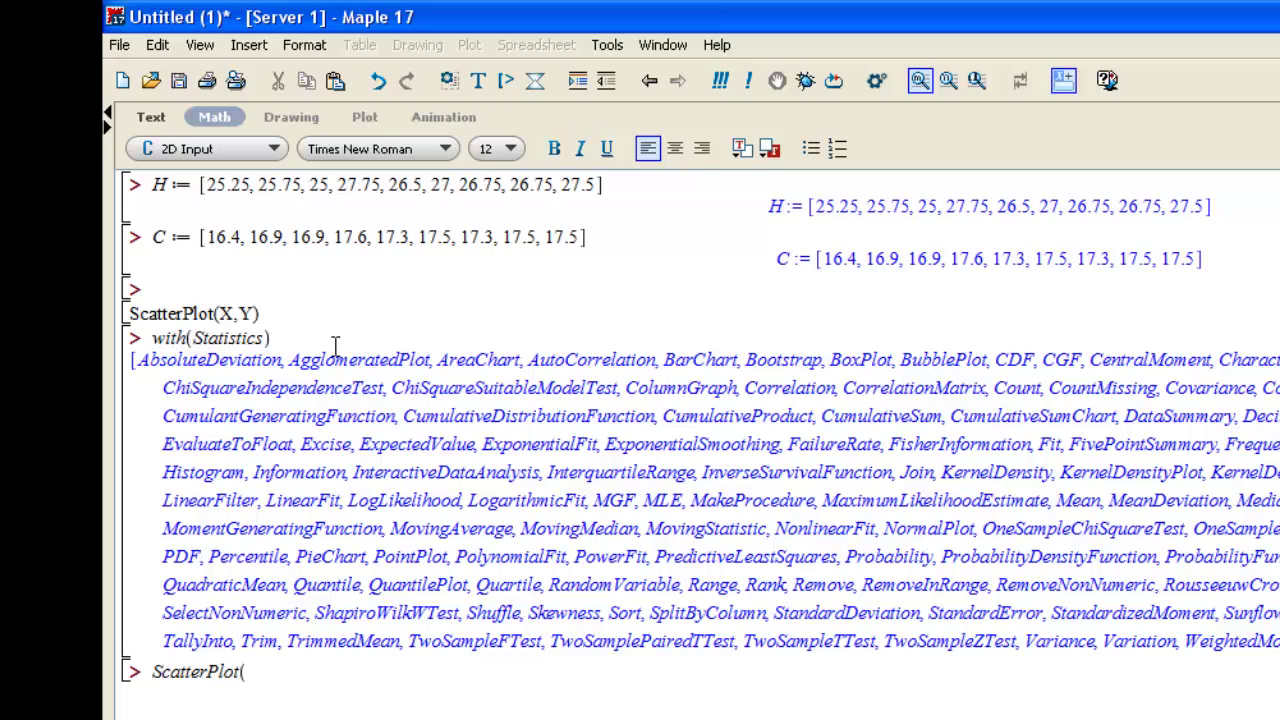
text(H, C))
key(Return)
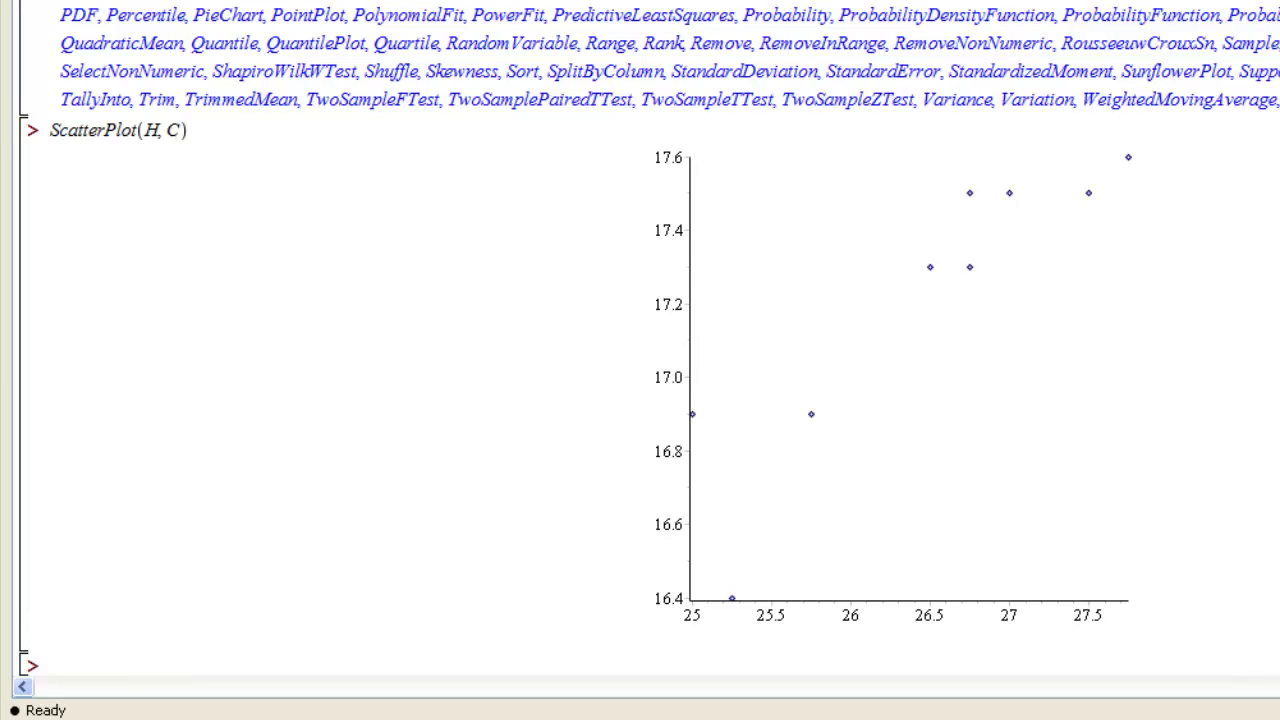
key(shift+Return)
Add the note LinearFit(components, X, Y, v, options) below the scatter plot.
text(Lin)
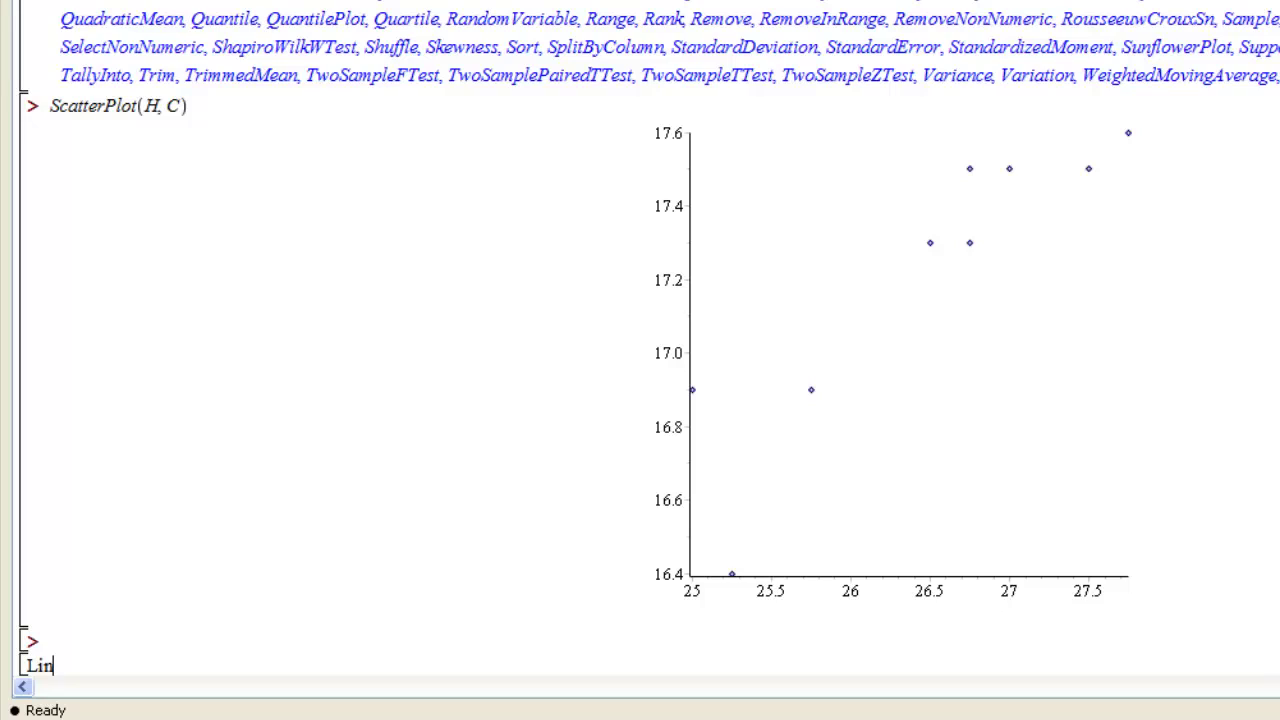
text(earFit(components,)
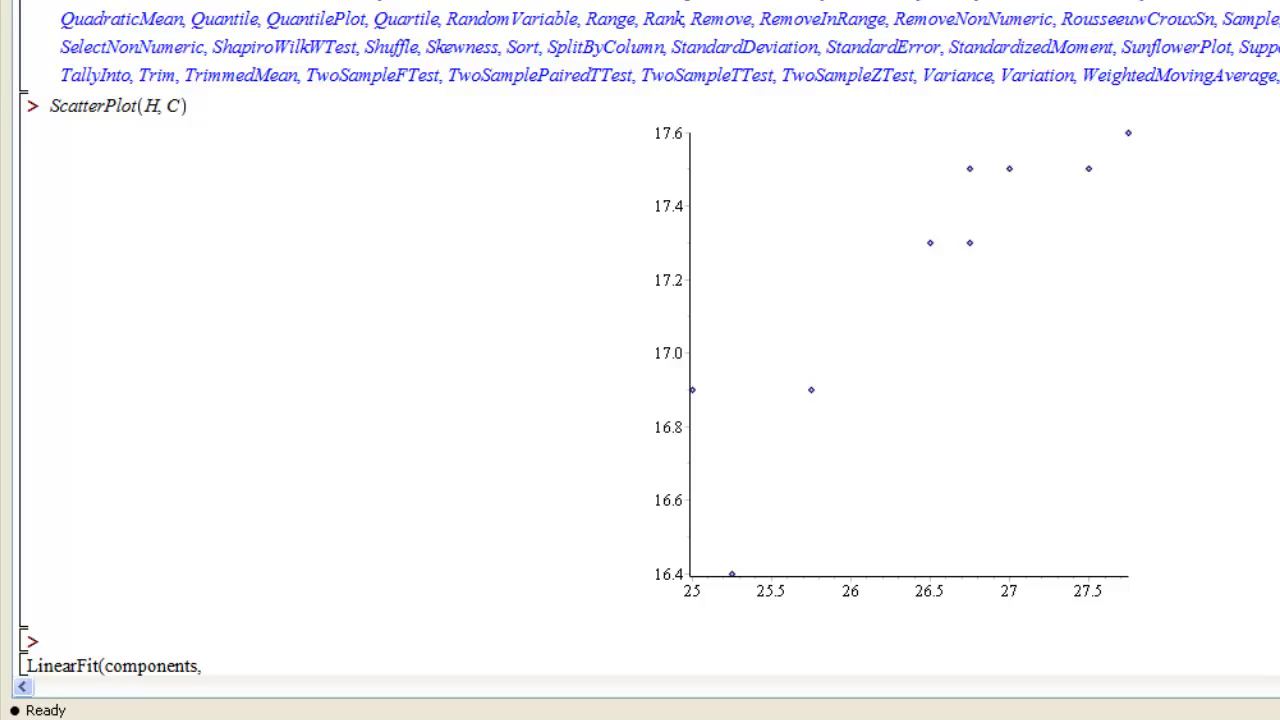
text( X, Y, v, options)
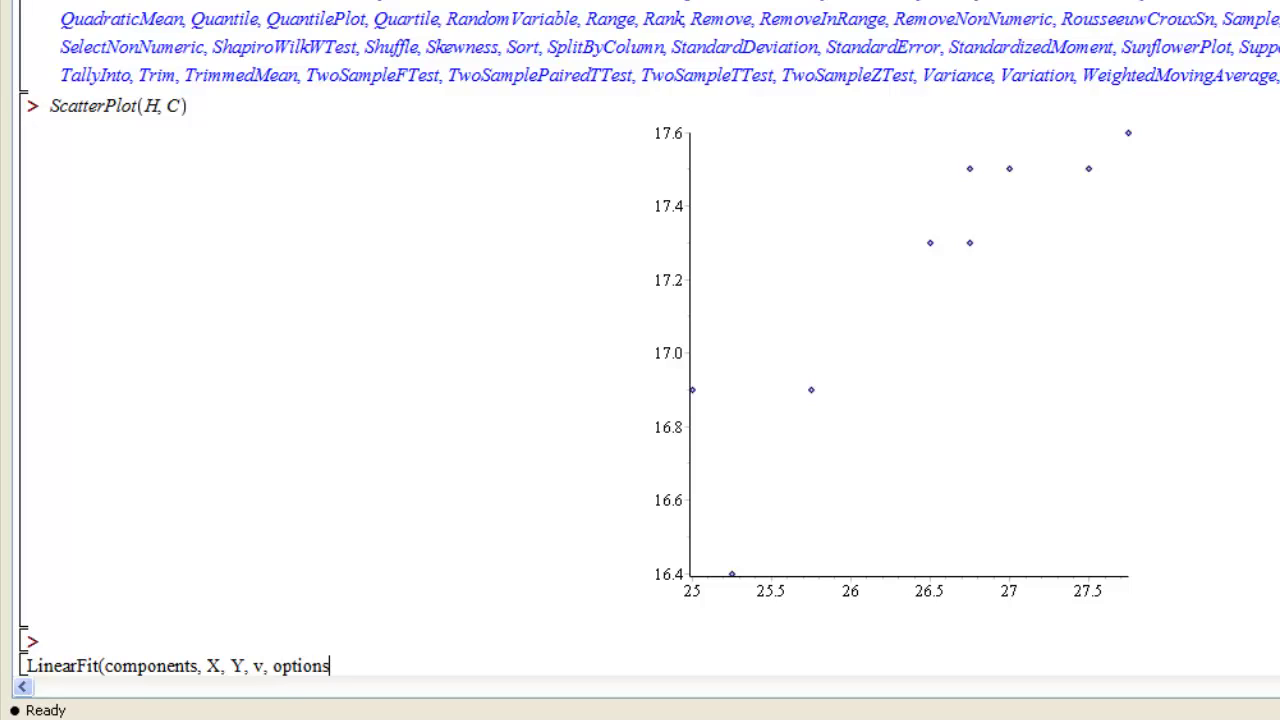
text())
key(Return)
key(Return)
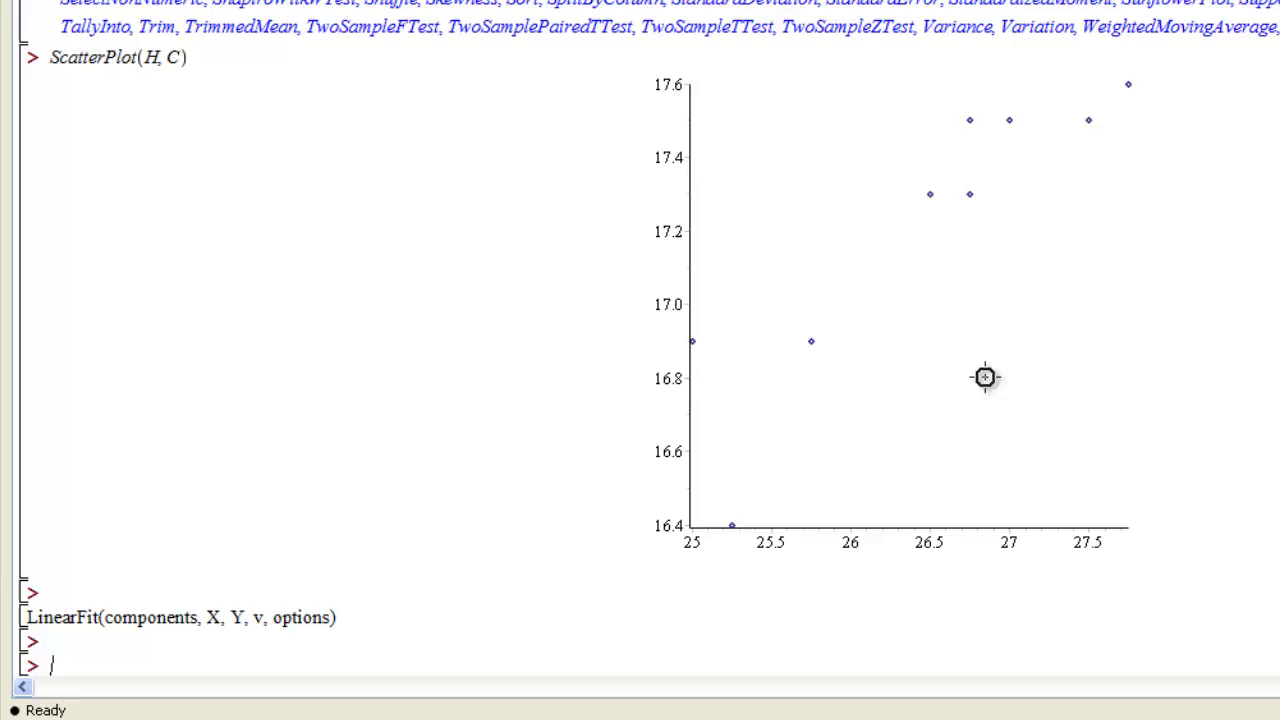
Run LinearFit([x, 1], H, C, x), giving 0.373384030418252x + 7.32680608365016.
text(Linear)
text(Fit()
text([x, 1)
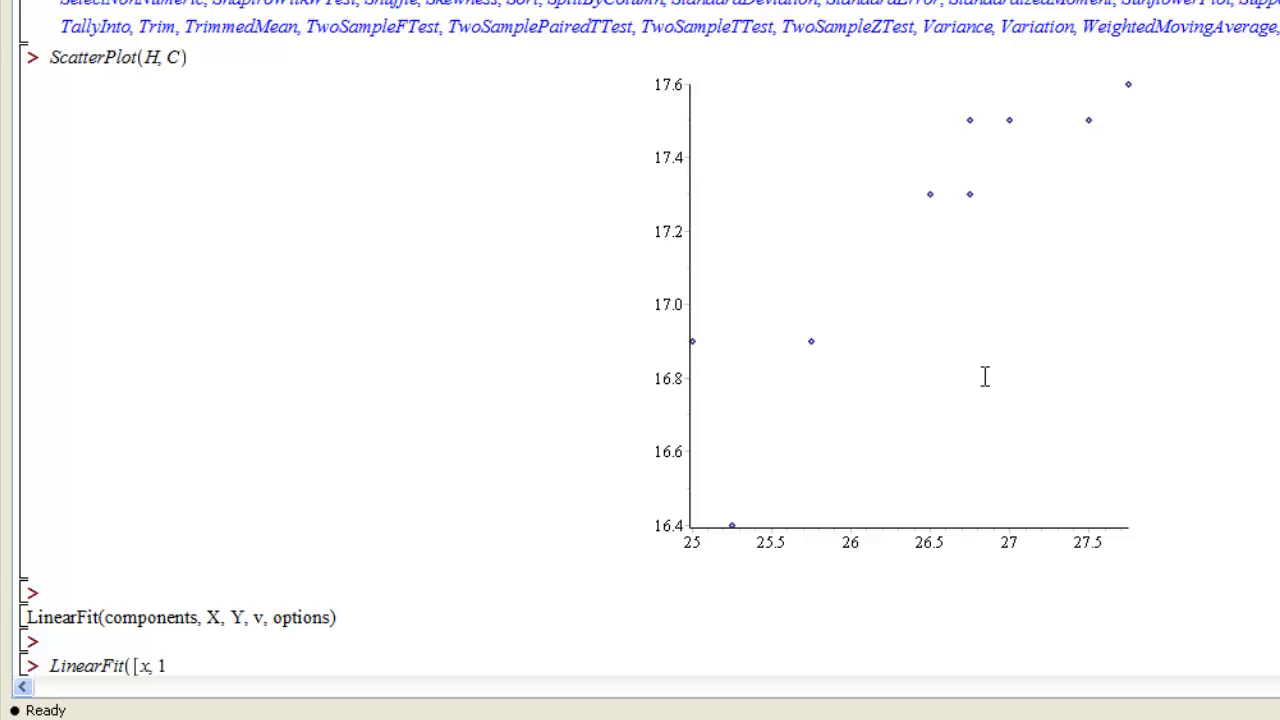
text(])
text(, H, C, x))
key(Return)
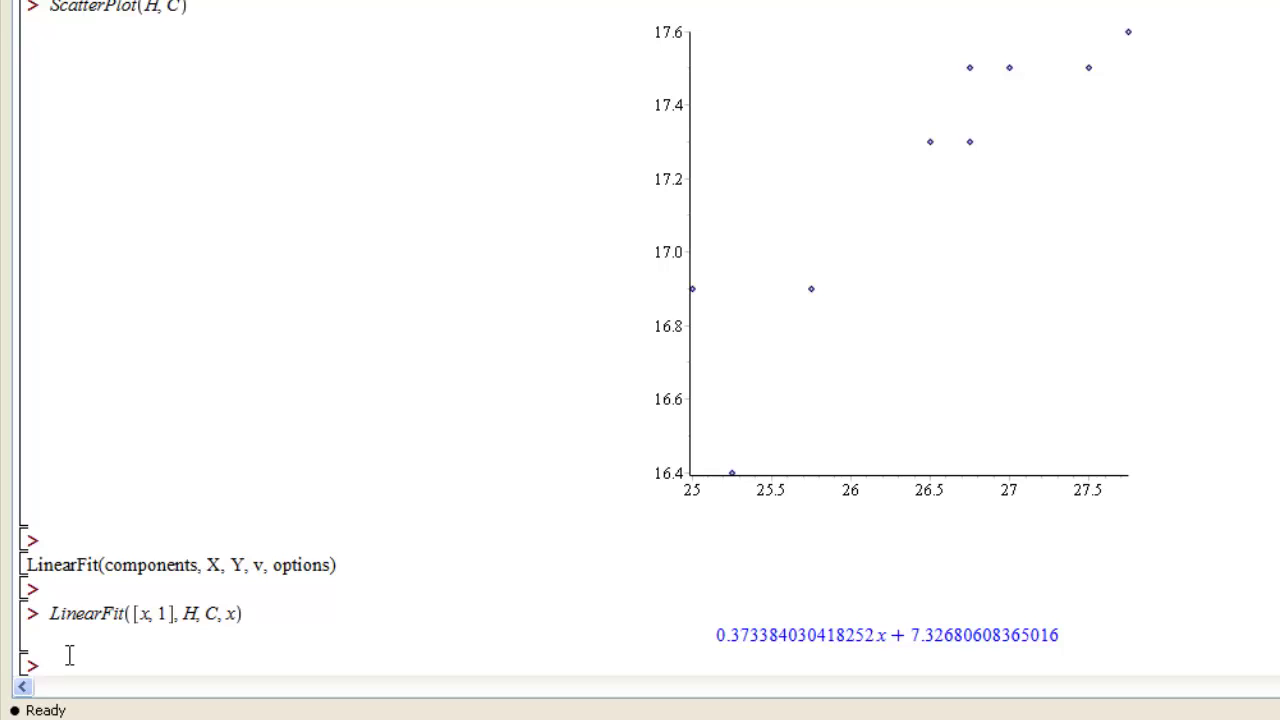
Start an evalf( line and select the fitted line expression above it.
text(evalf()
drag(1060, 634, 722, 632)
Evaluate evalf(%, 4) to round the fitted line to 0.3734x + 7.327.
key(ctrl+c)
click(177, 649)
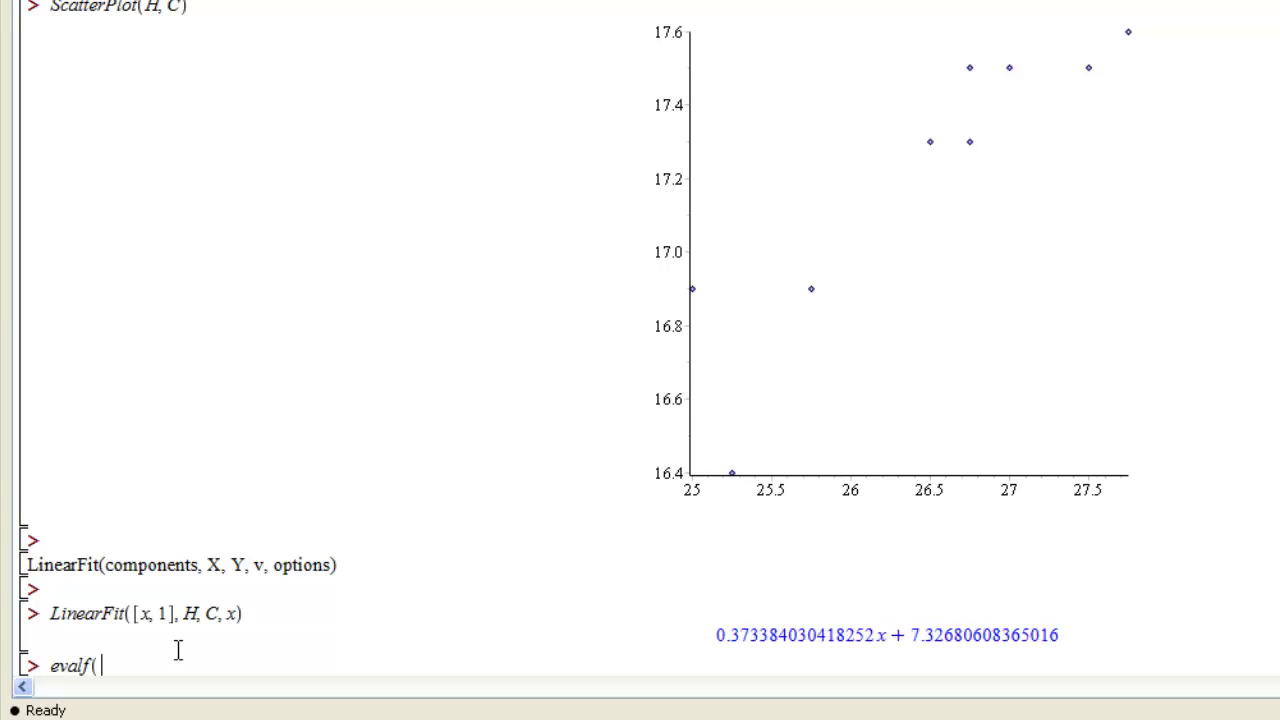
key(ctrl+v)
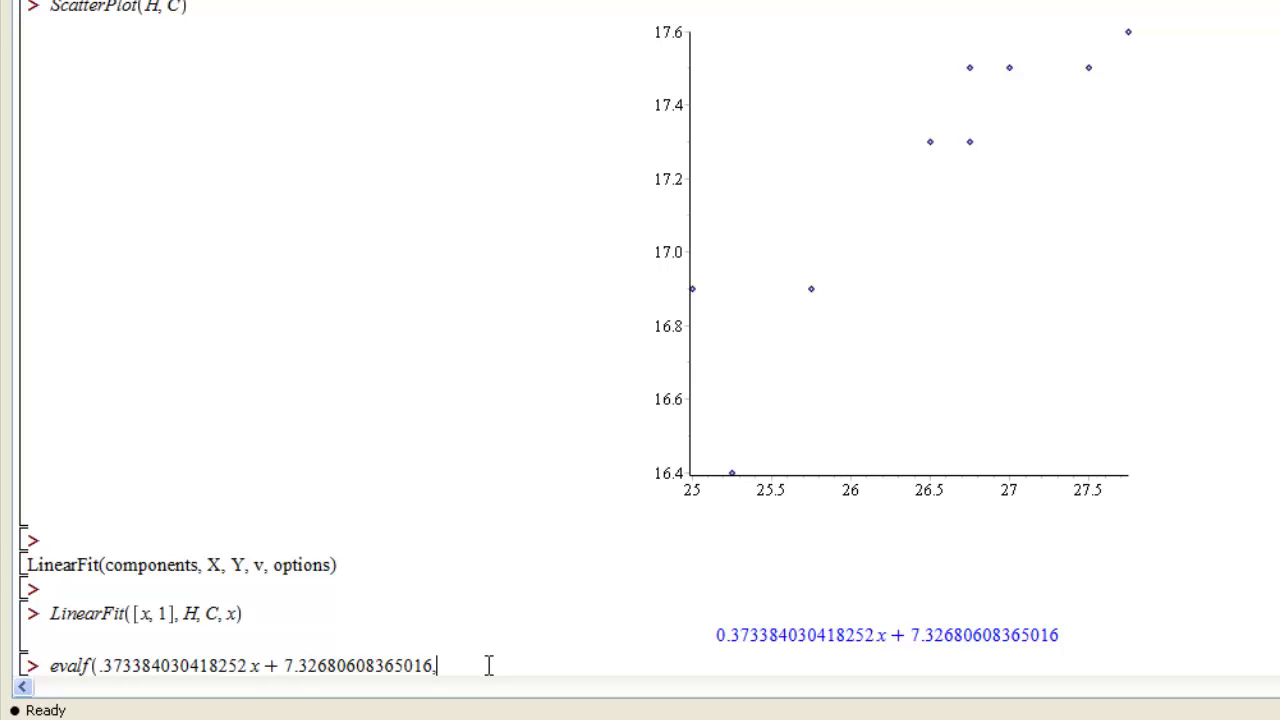
text(, 4)
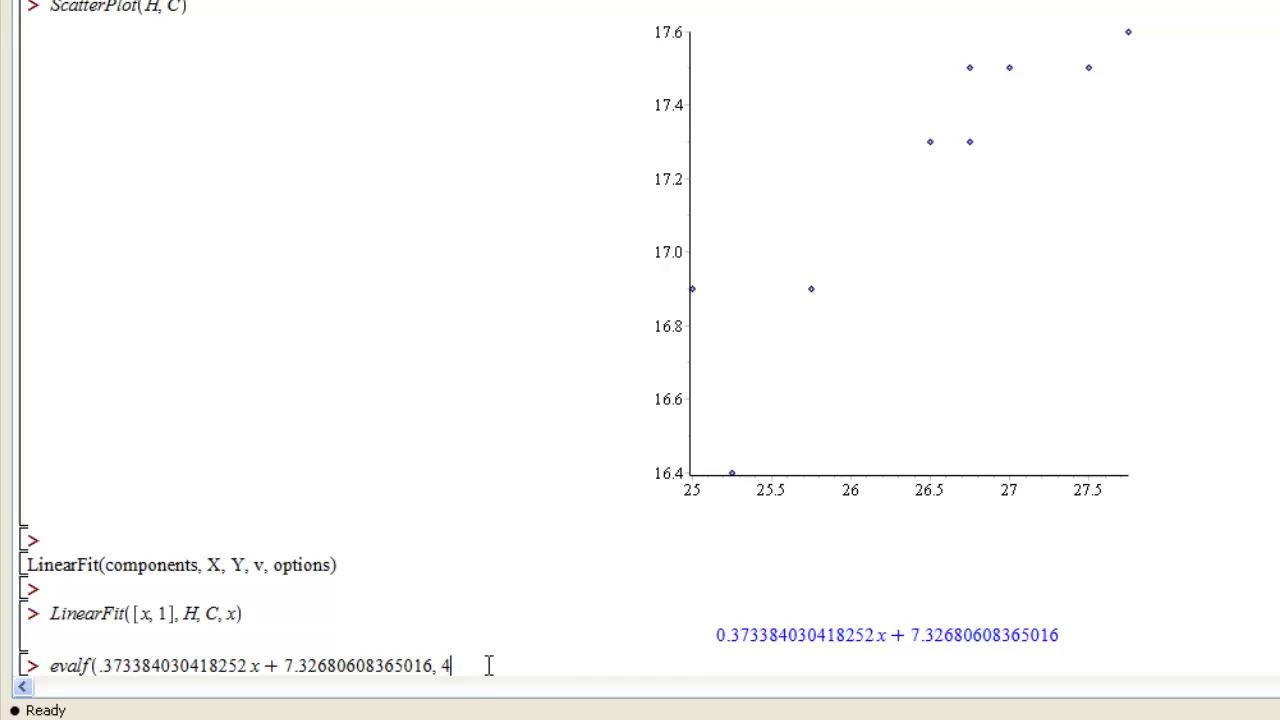
text())
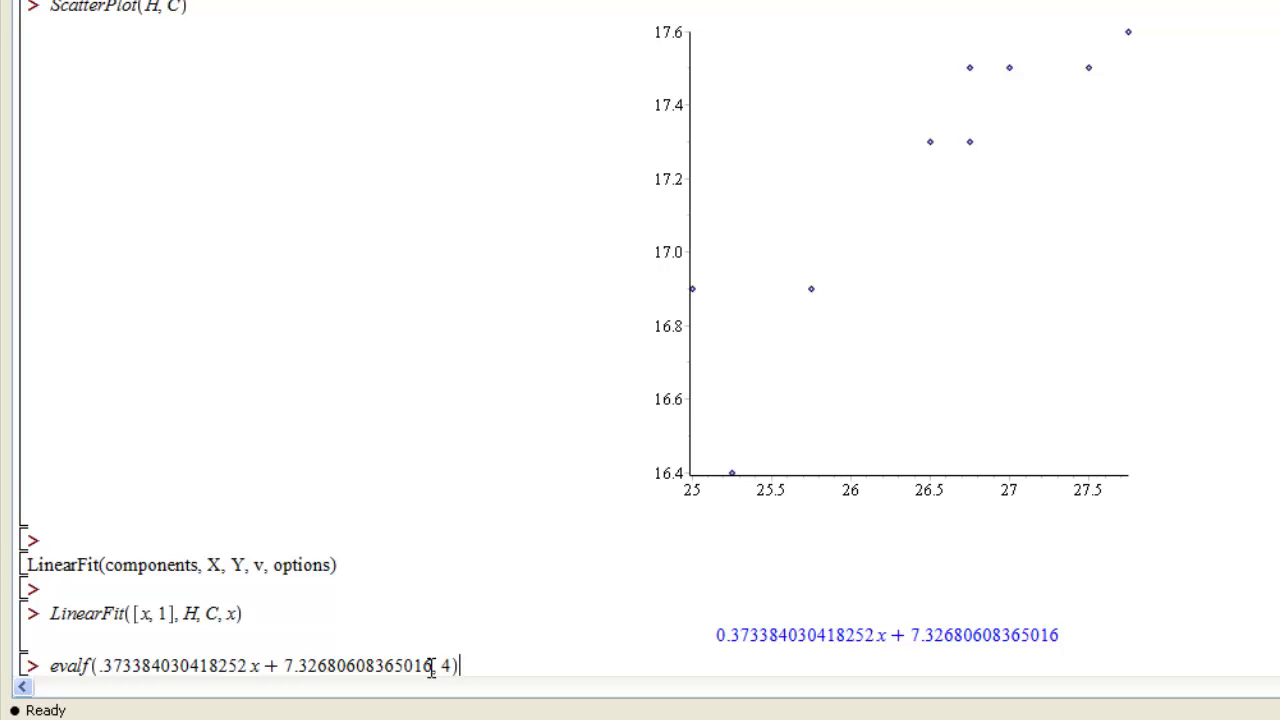
drag(434, 666, 114, 667)
key(BackSpace)
key(BackSpace)
key(BackSpace)
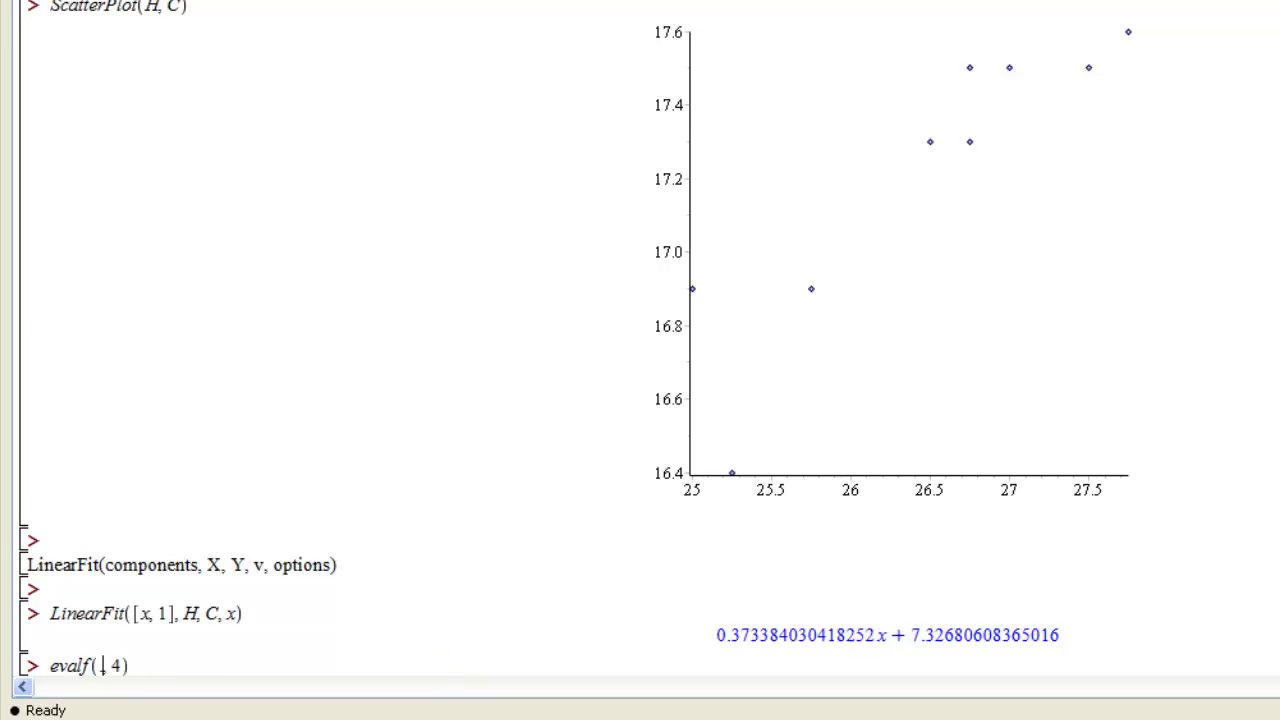
text(%)
drag(845, 636, 934, 597)
double_click(722, 634)
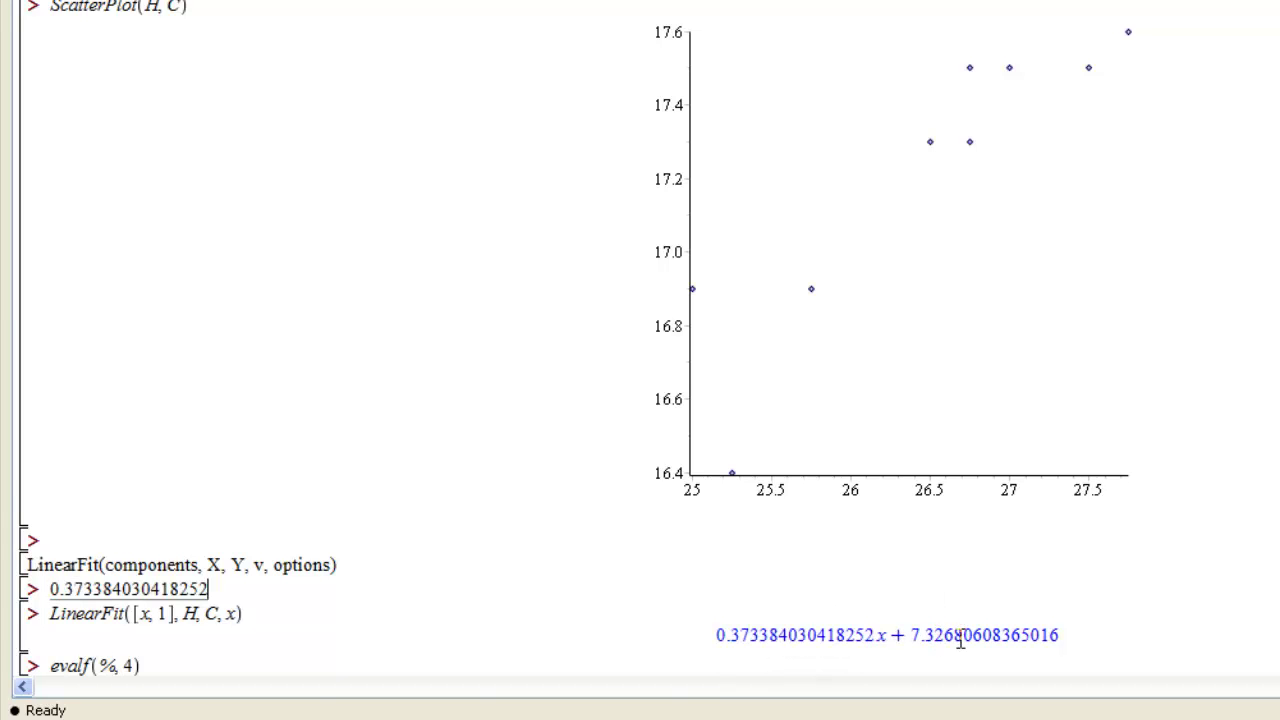
click(160, 670)
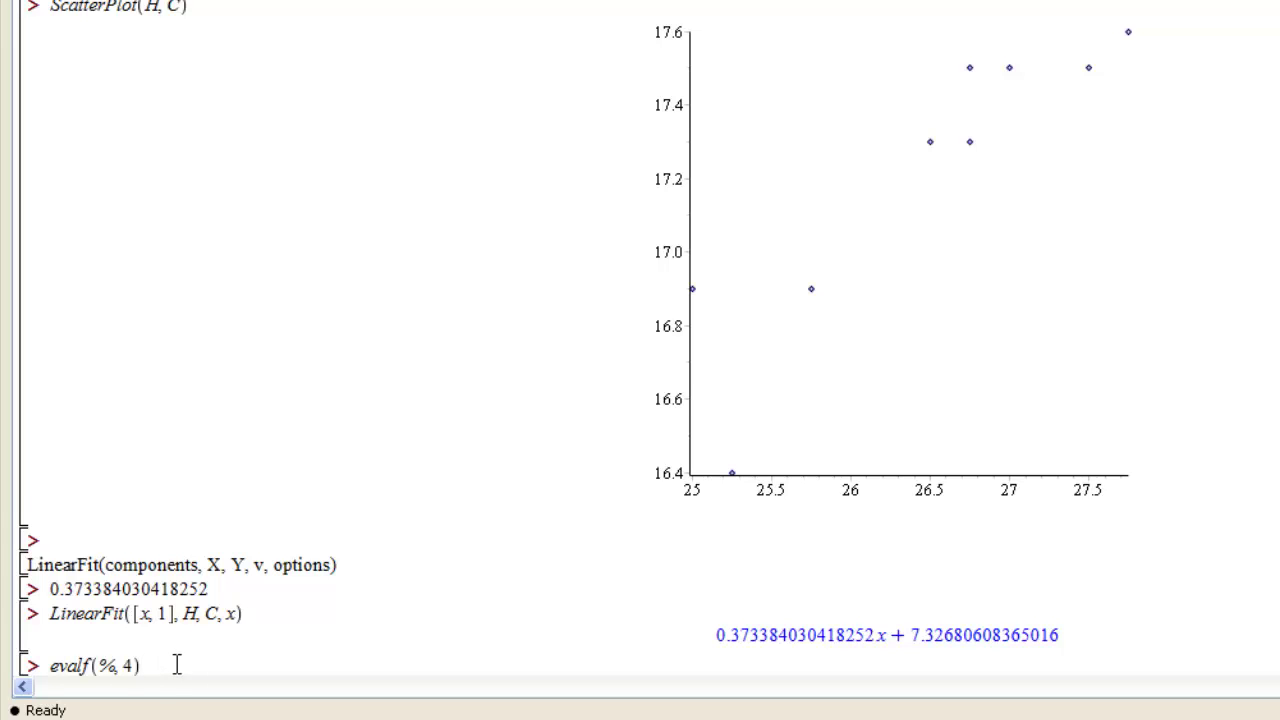
key(Return)
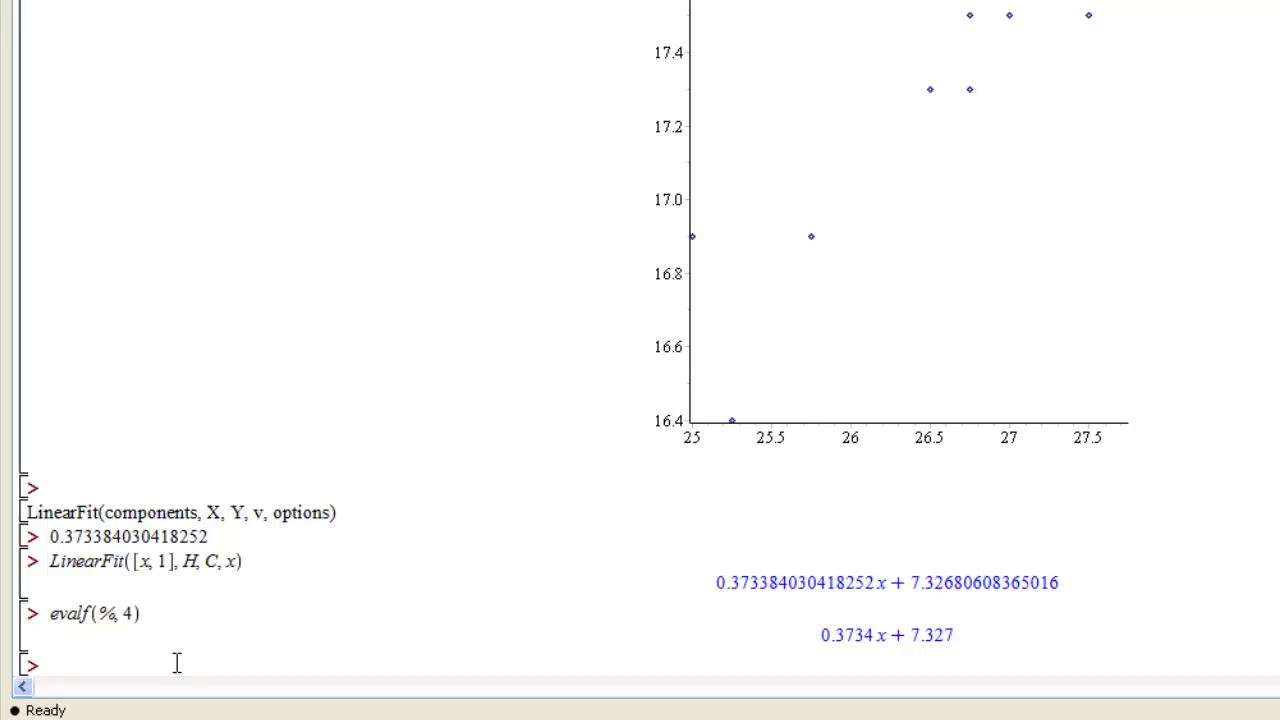
Define c := x -> 0.3734x + 7.327 and evaluate c(27), giving 17.4088.
text(c )
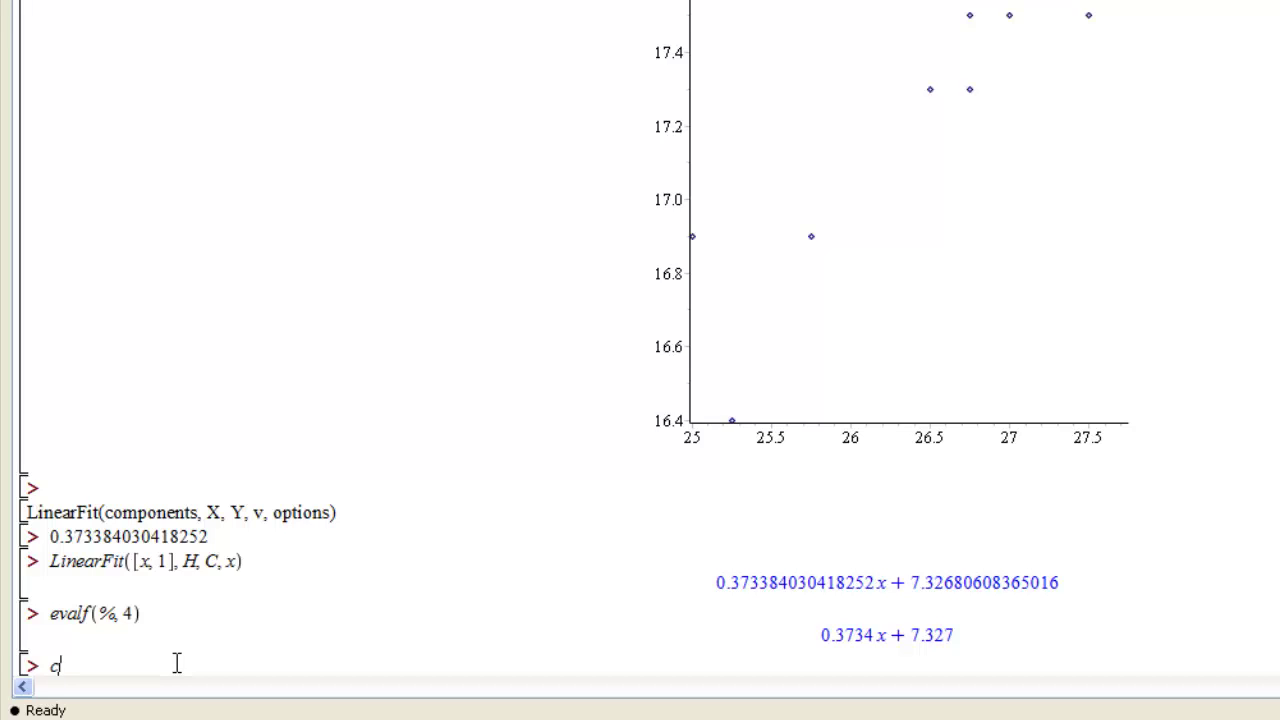
text(:=)
text(x->)
key(ctrl+v)
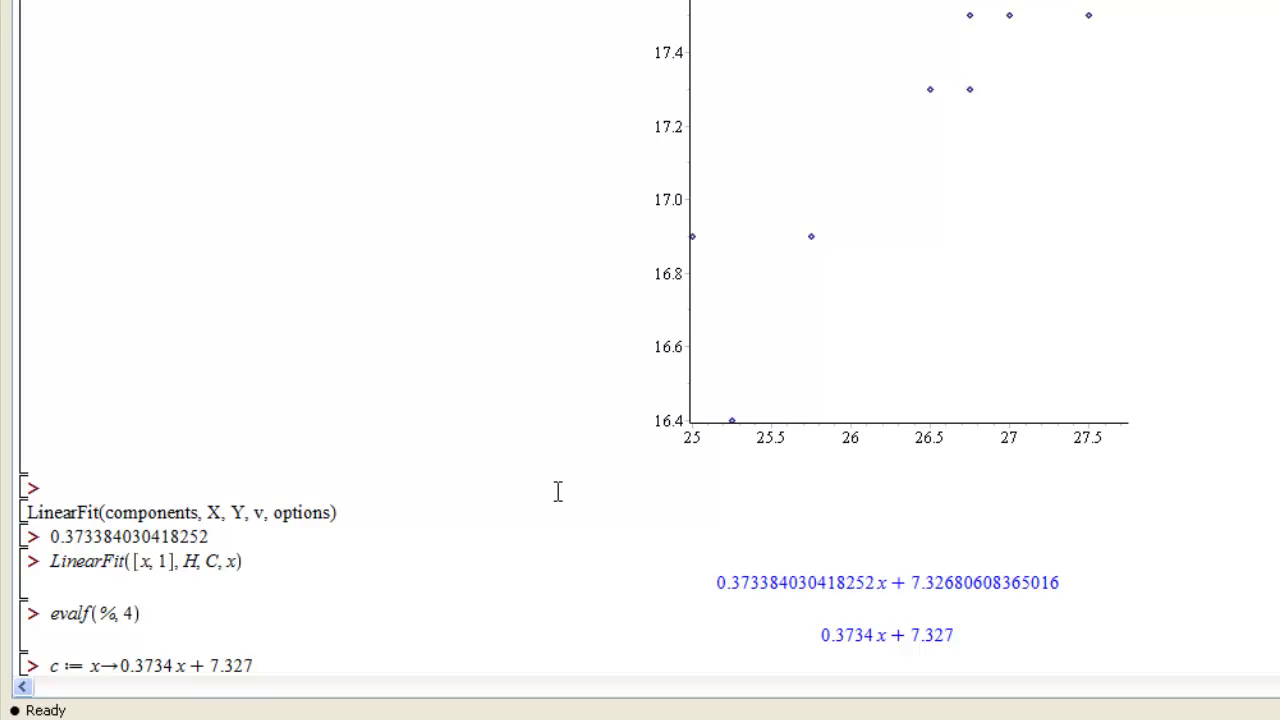
key(Return)
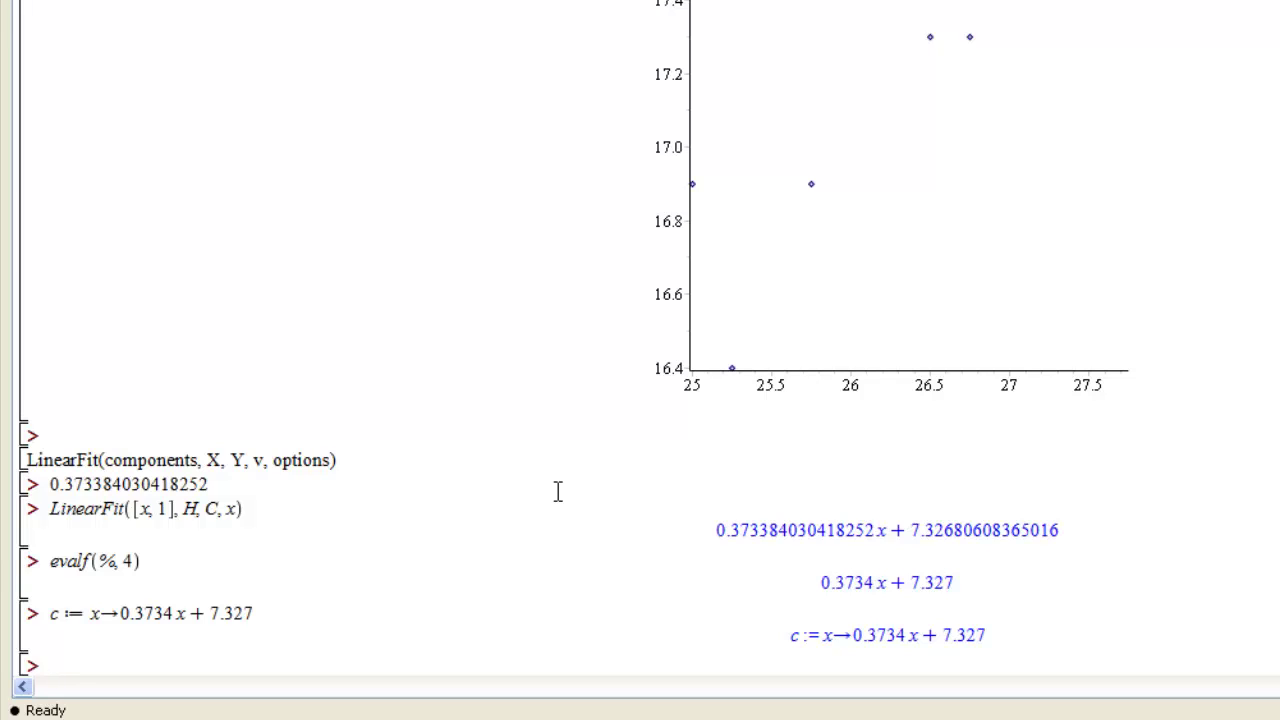
text(c(27))
key(Return)
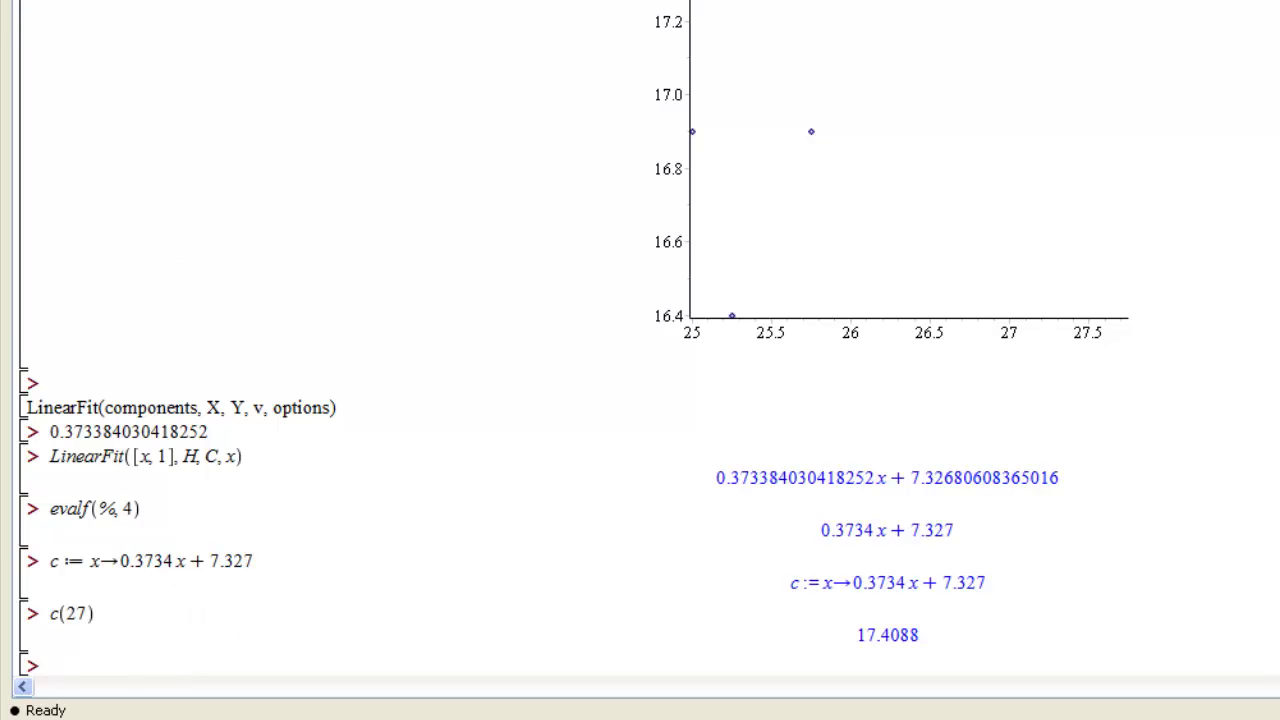
Add a text note: each additional inch of height raises head circumference by about 0.3734 inches.
key(Return)
text(For )
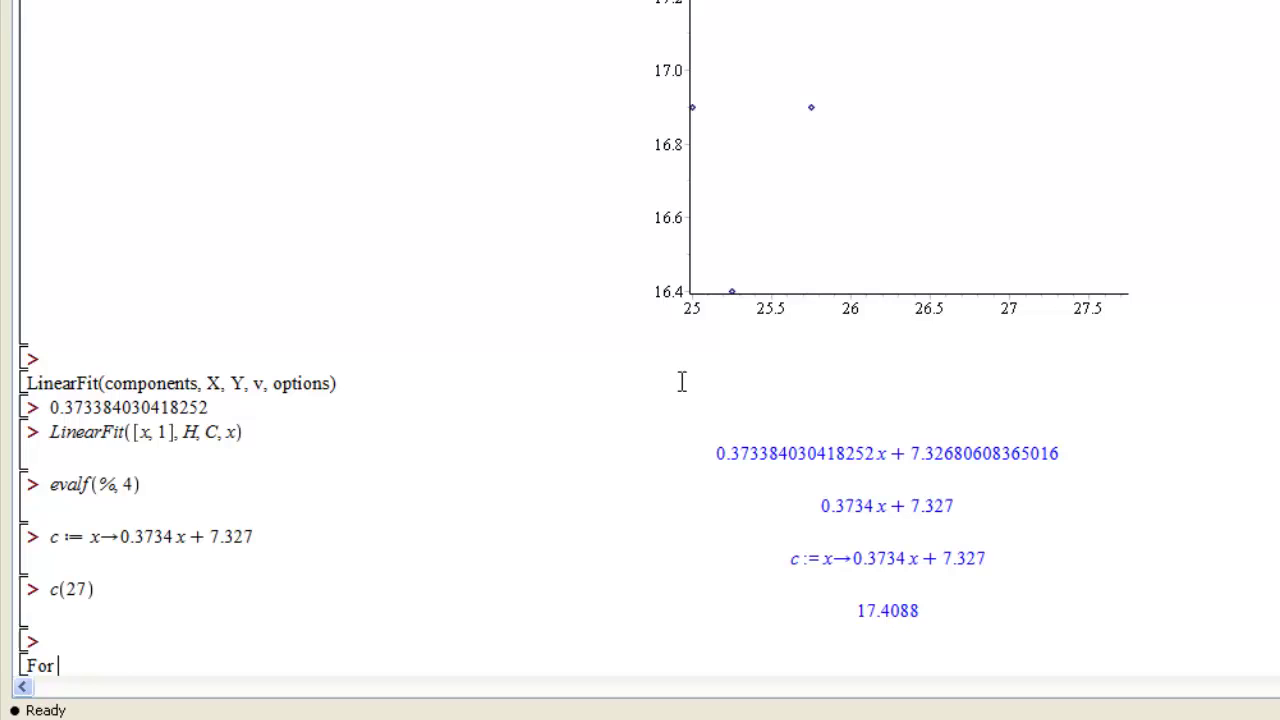
text(each addition)
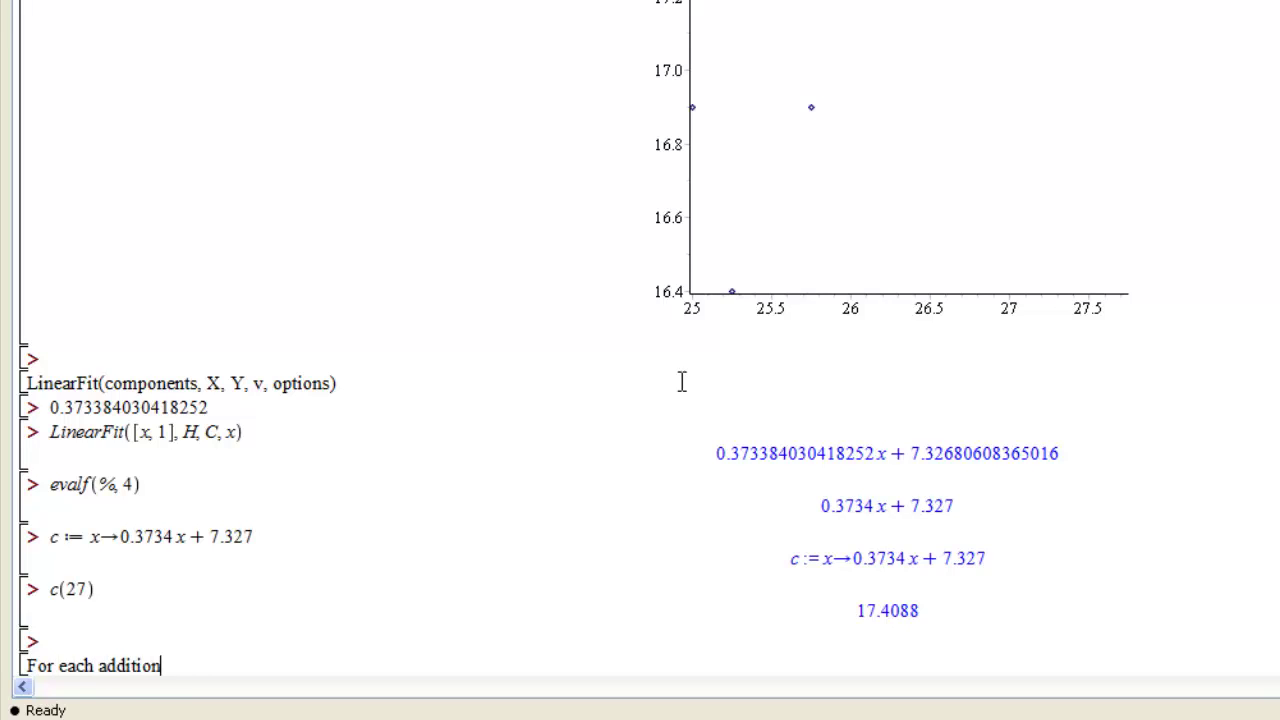
text(al inch of height, a)
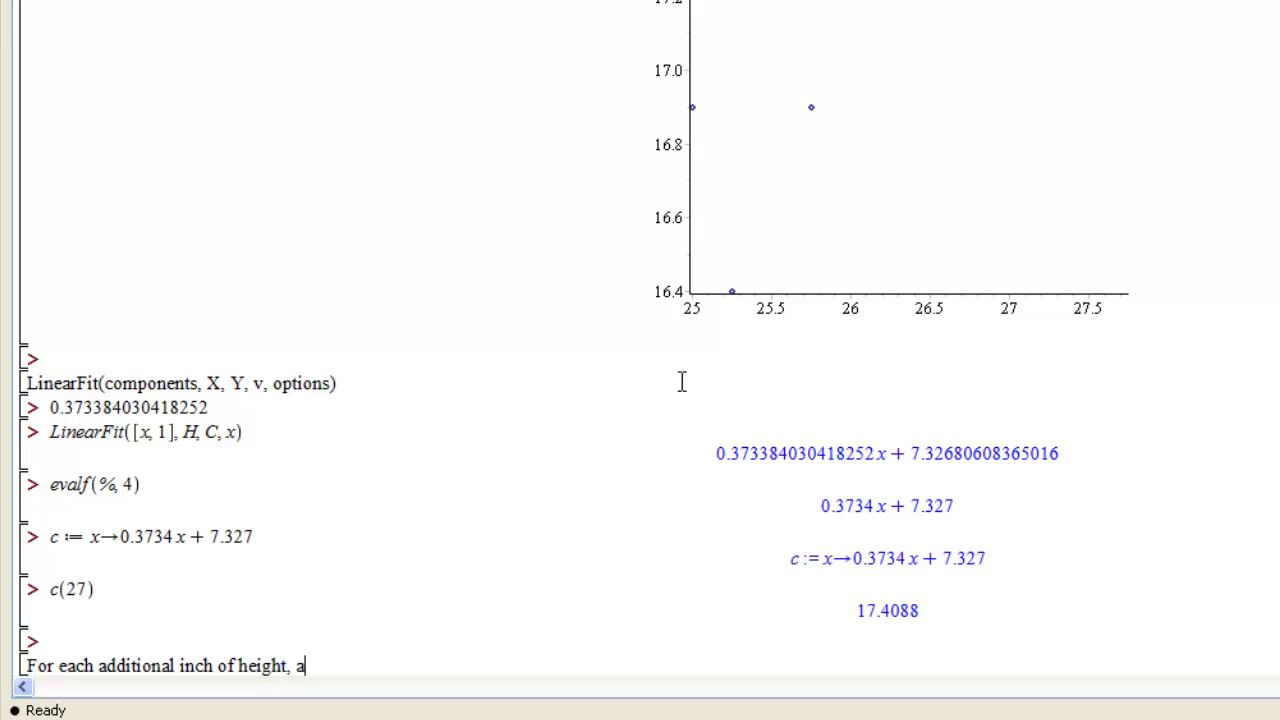
text( child's head ci)
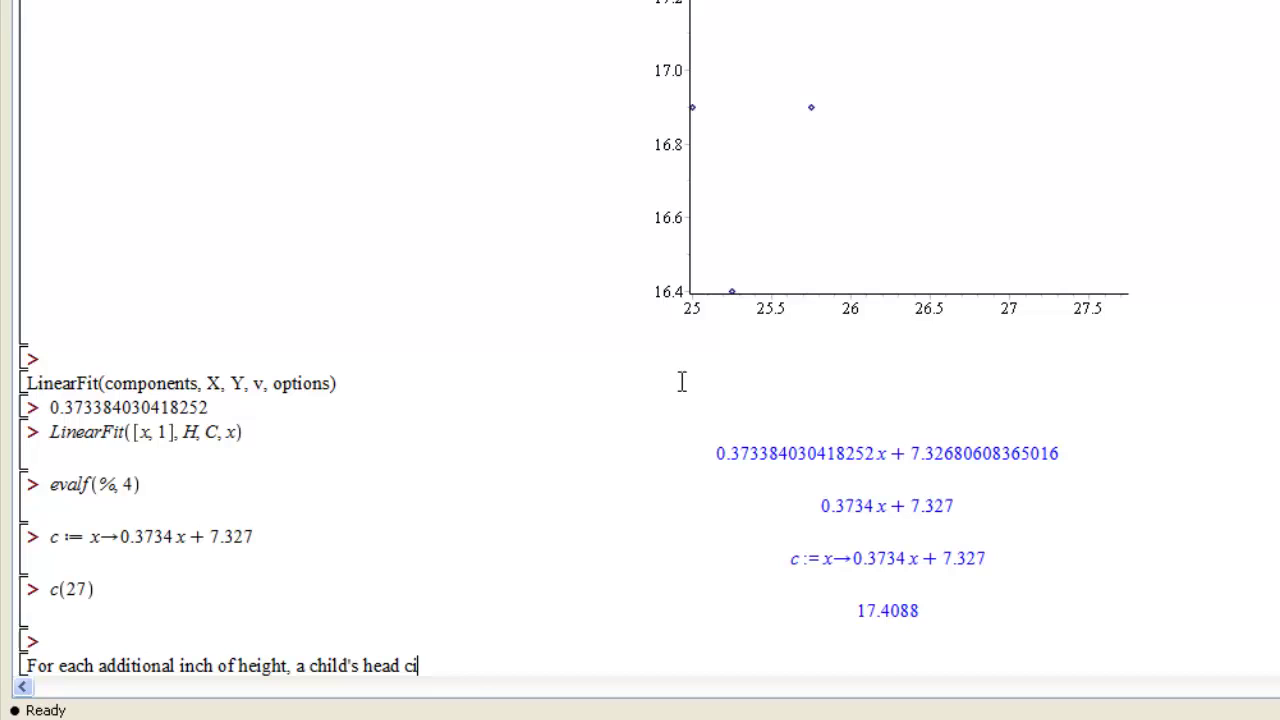
text(rcum)
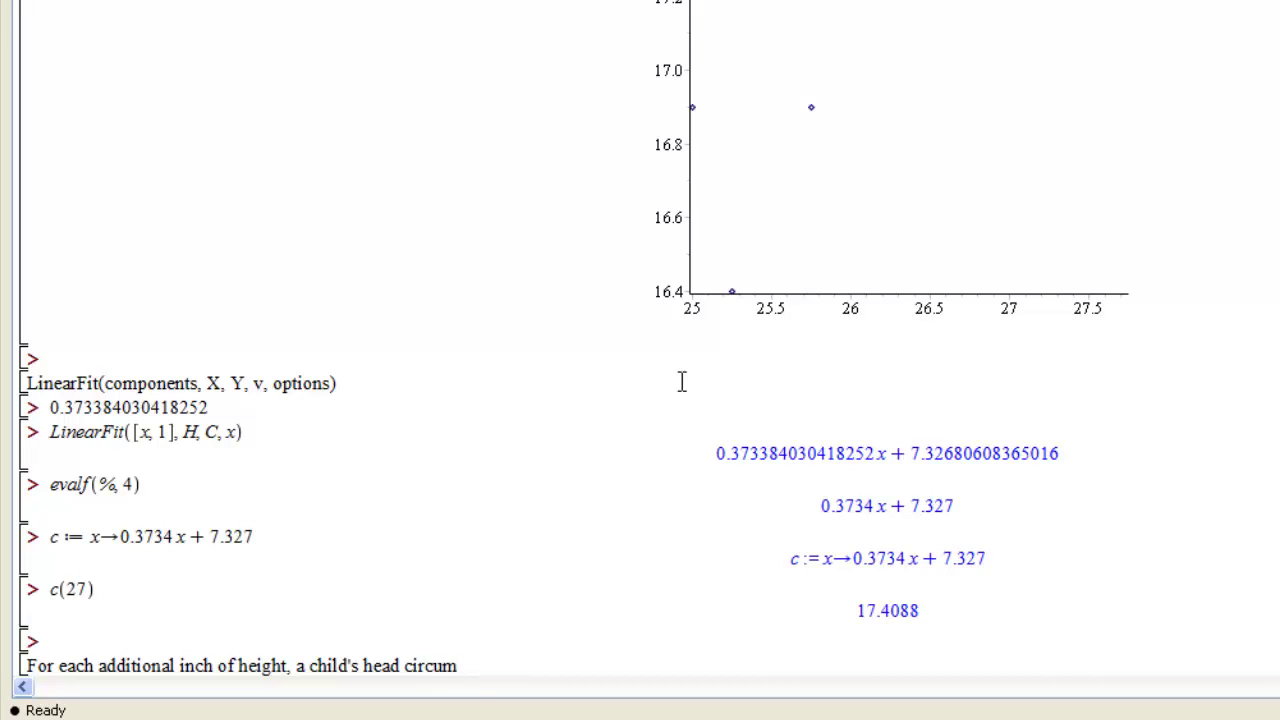
text(ference increases by a)
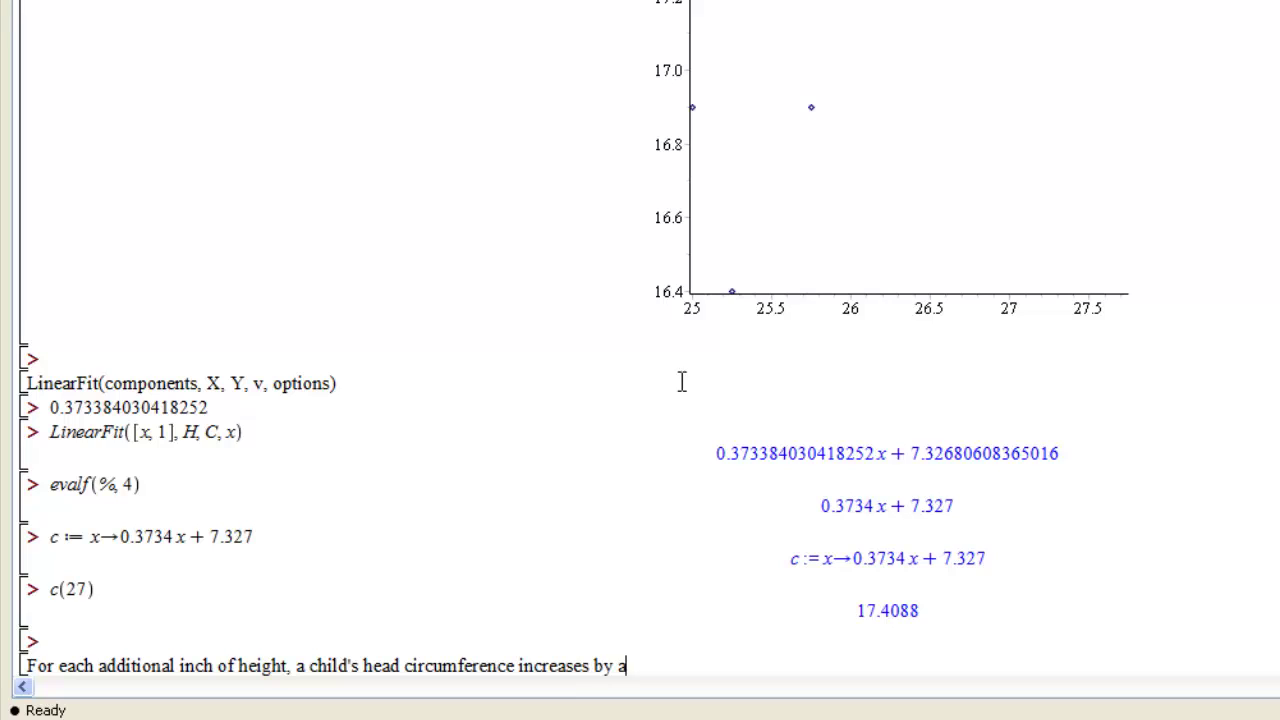
text(bout 0.3734 inches)
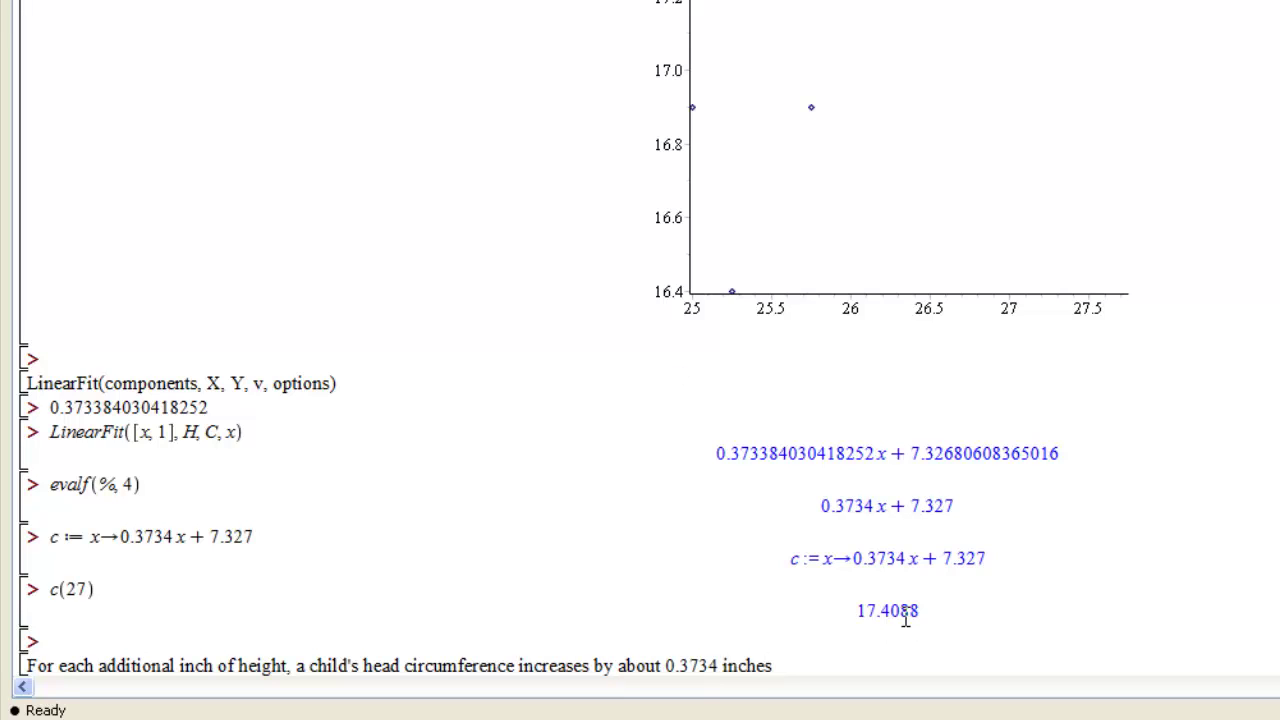
text( (slope interpretation))
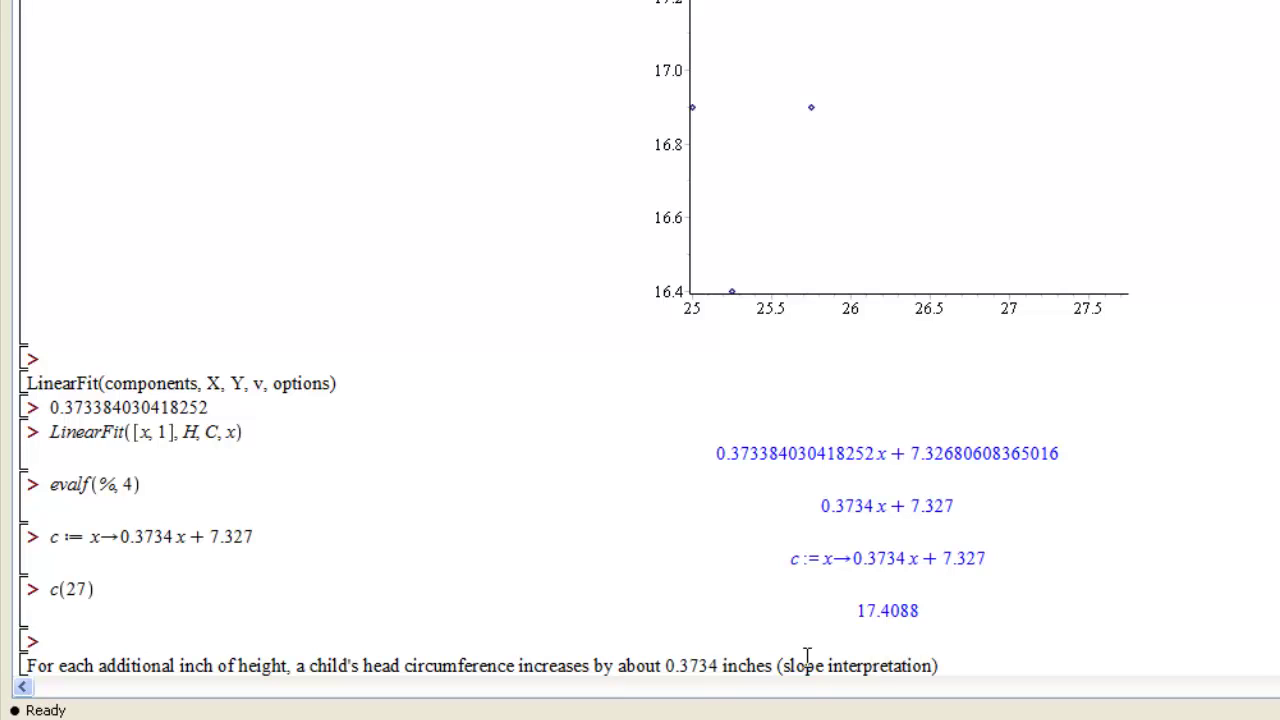
key(ctrl+j)
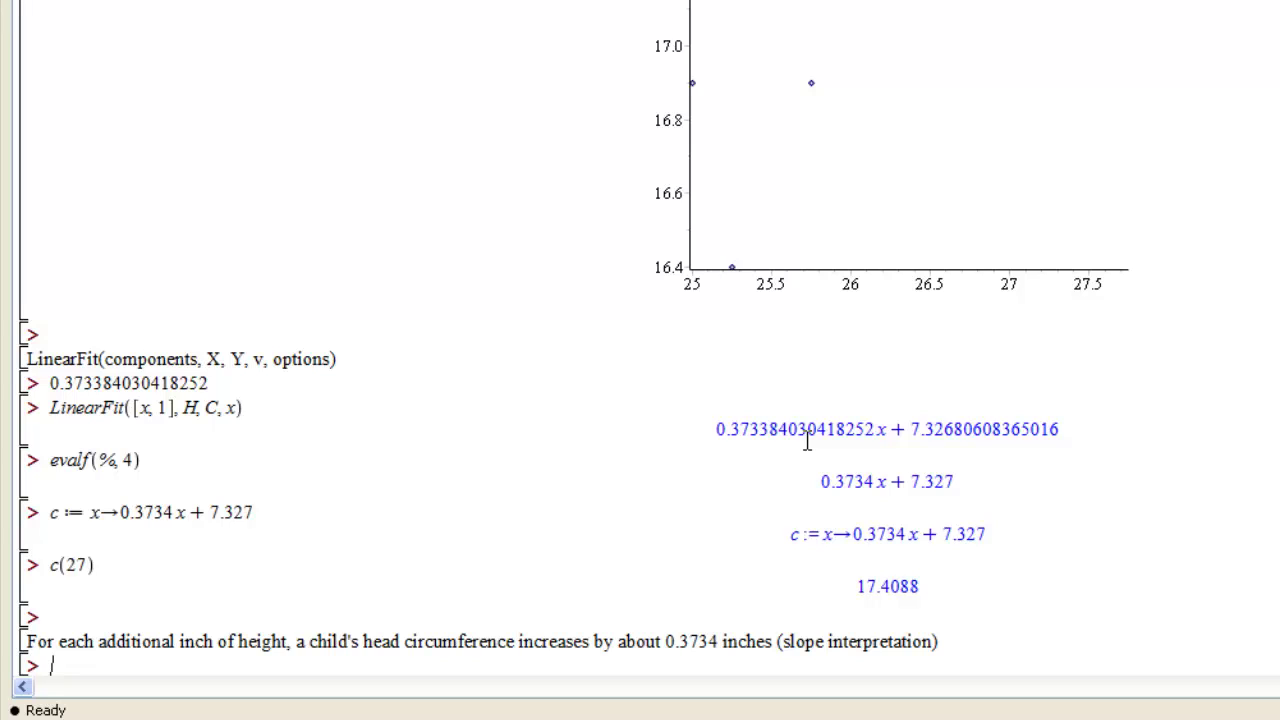
Solve c(x) = 16.5 to get 24.56614890, then round it with evalf(%, 4) to 24.57.
text(solve)
text(()
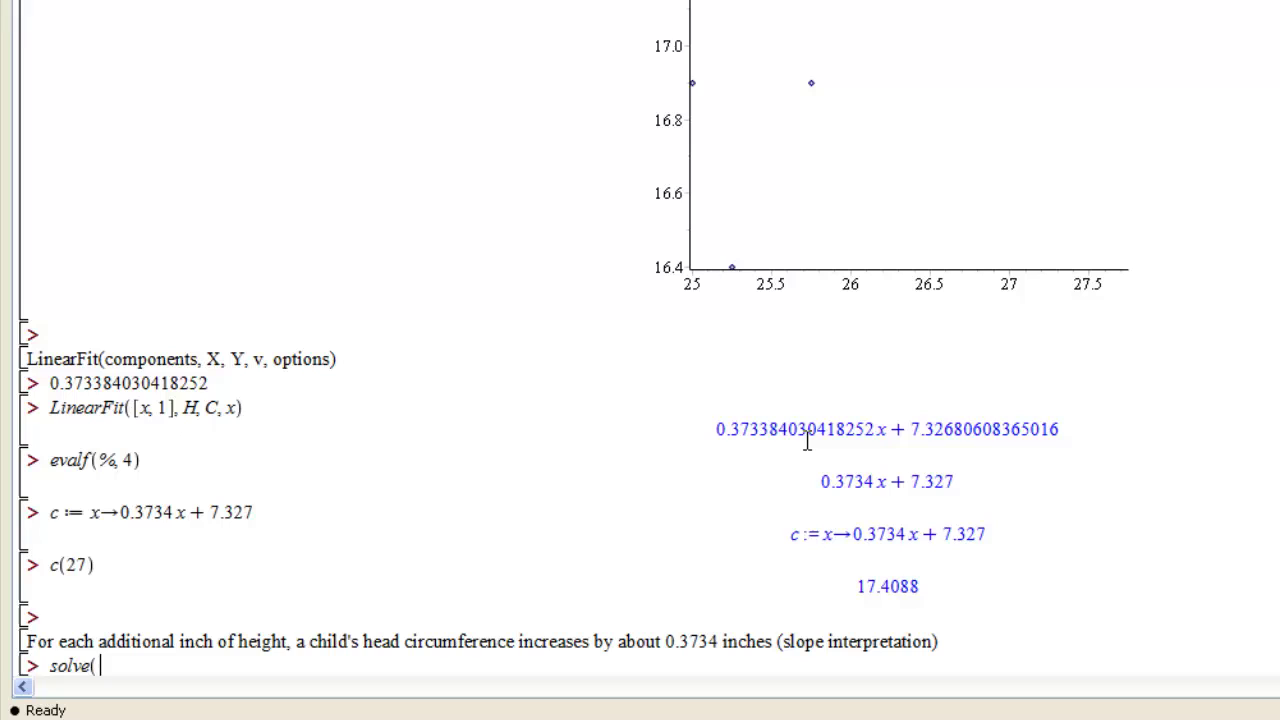
text(c()
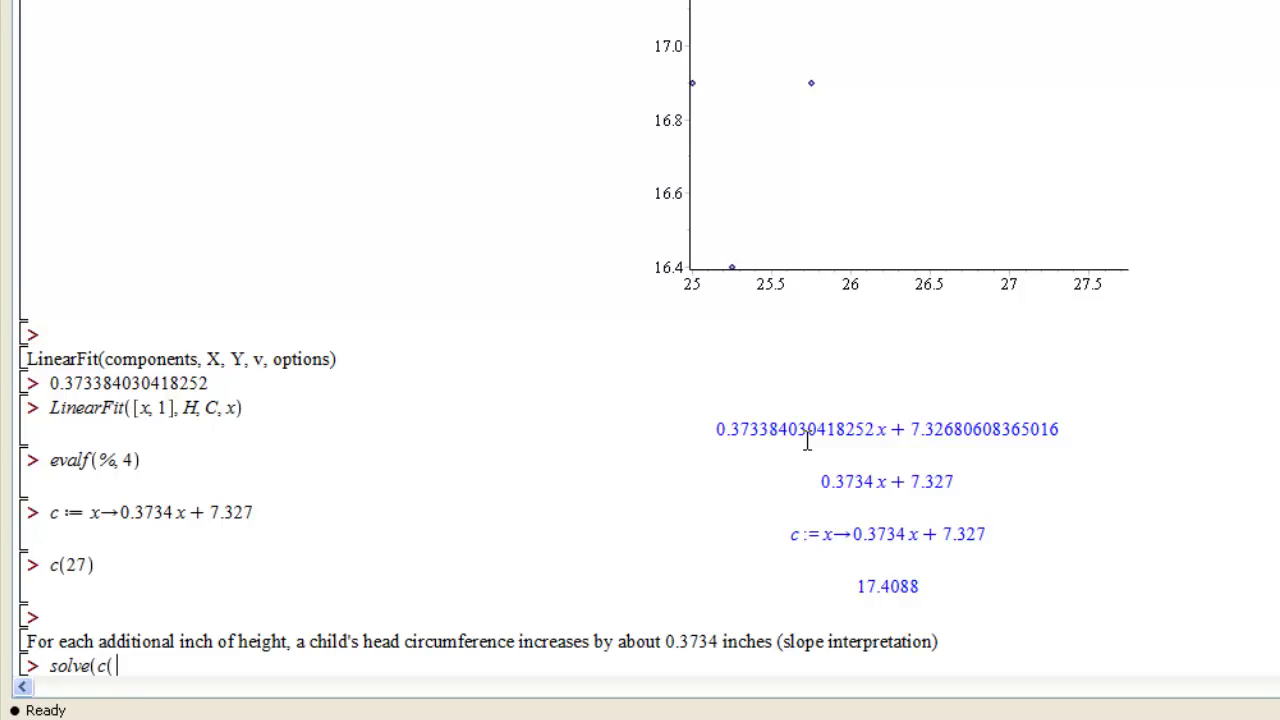
text(x) = 16.5))
key(Return)
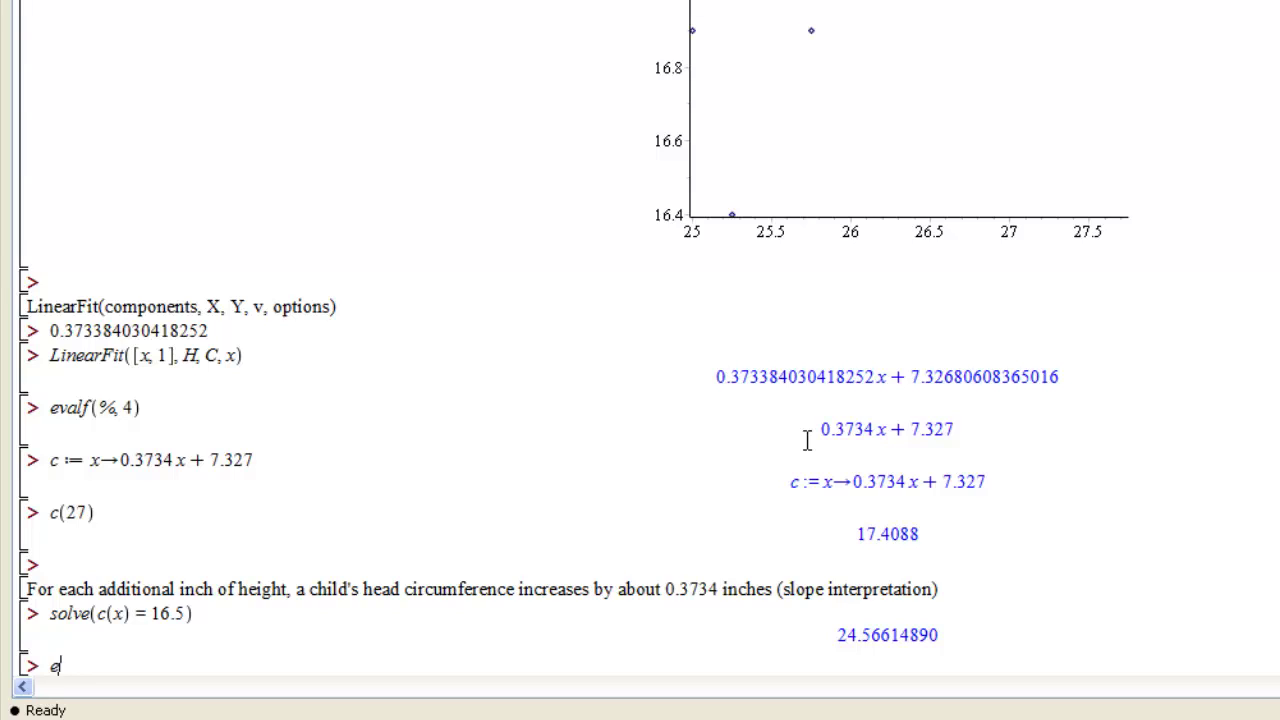
text(evalf(%, 4))
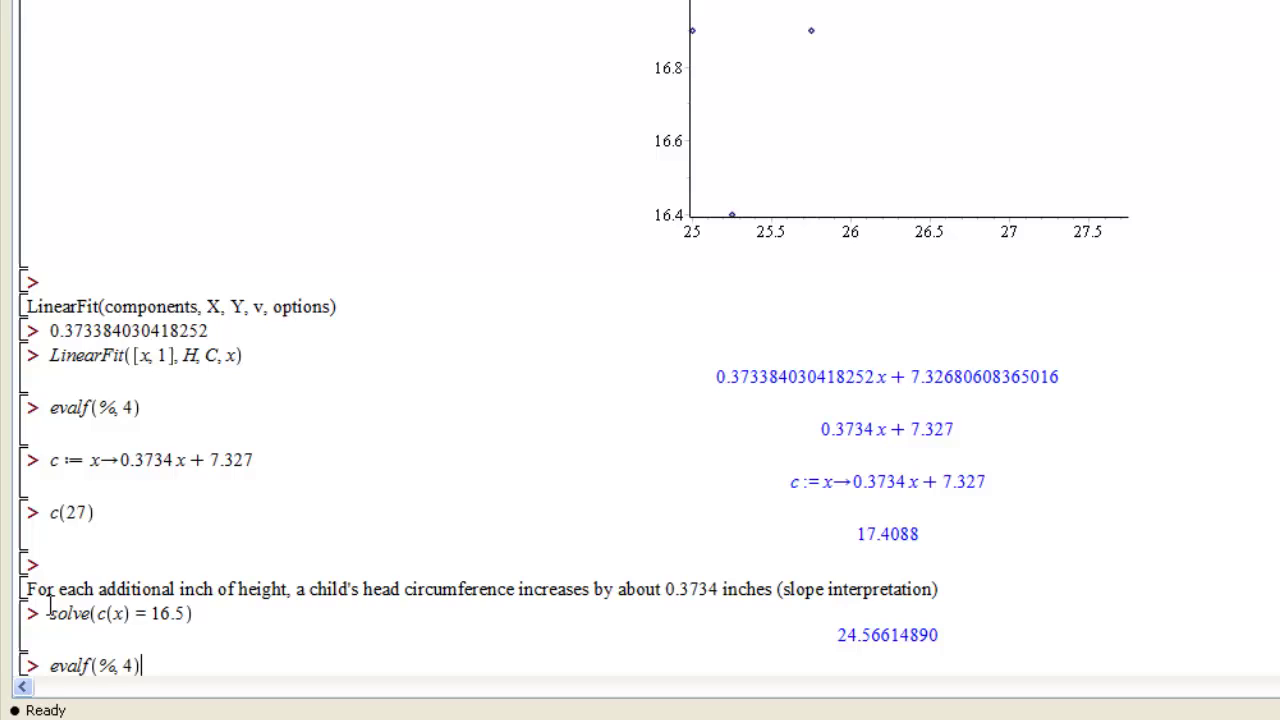
key(Return)
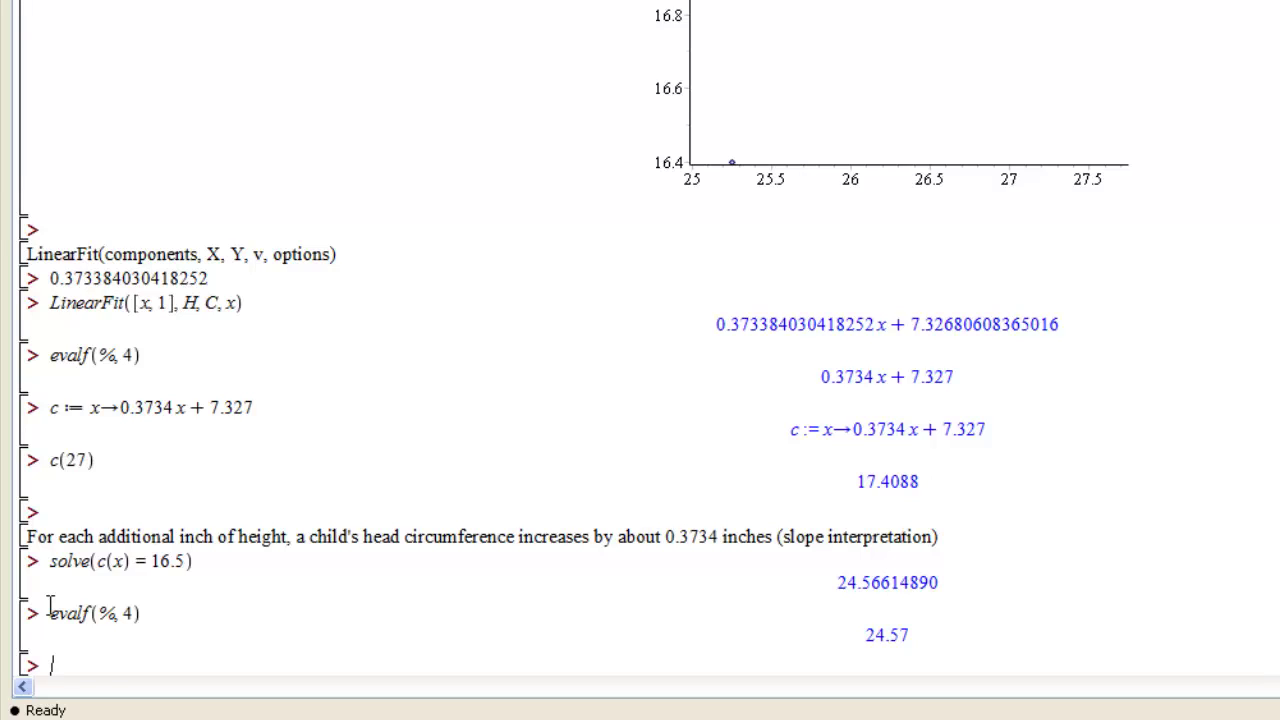
Store plot(c(x), x=25..28) as L and ScatterPlot(H, C) as S.
text(L:)
text(=plo)
text(t)
text(()
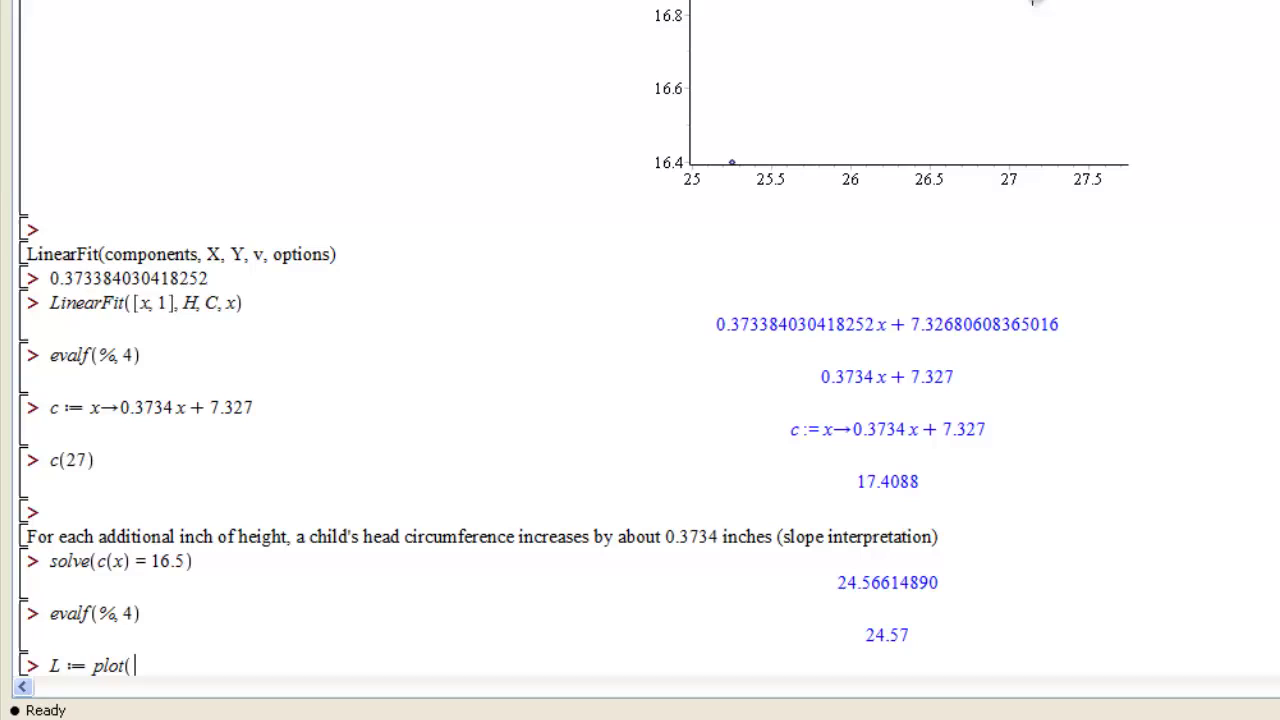
text(c(x)
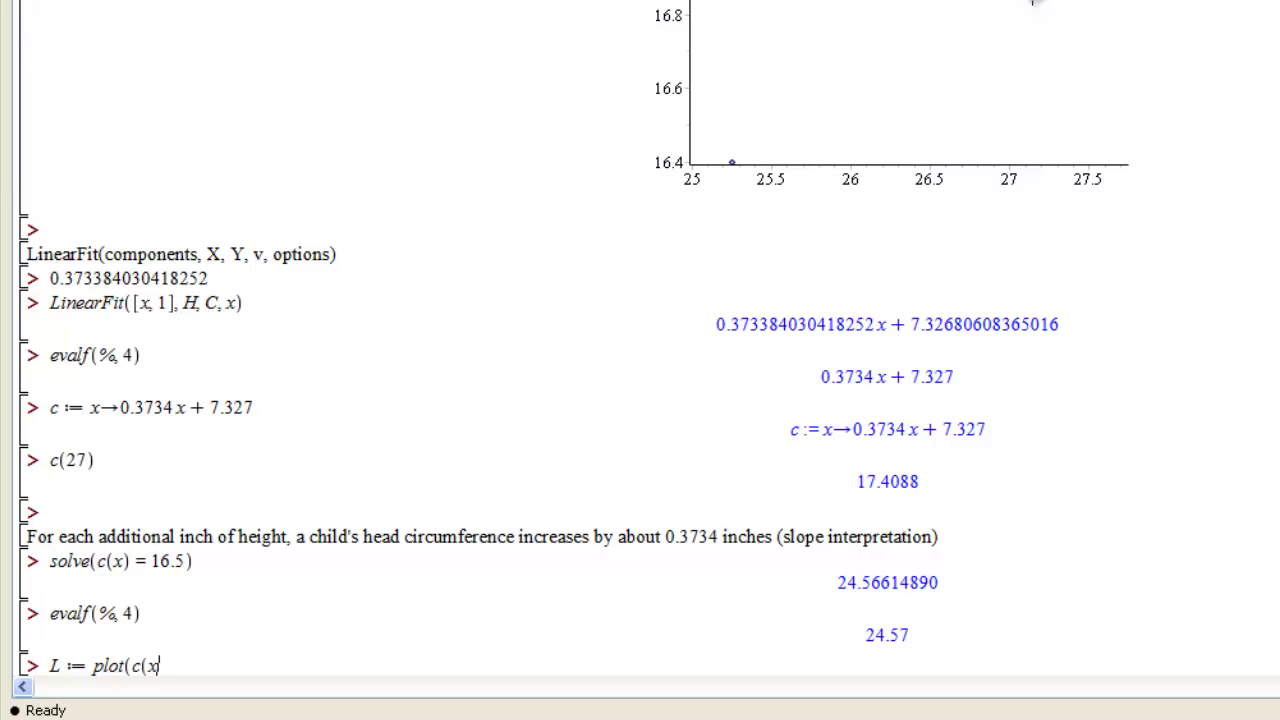
text(), x=25..28)
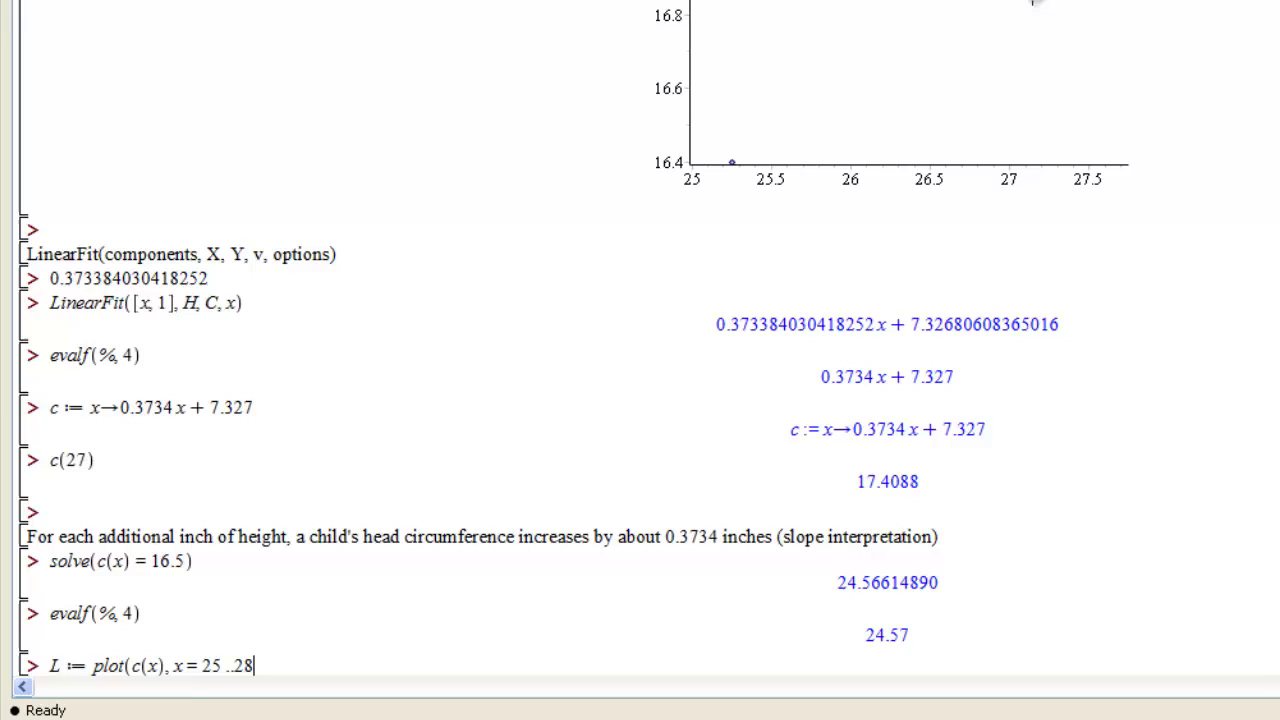
text())
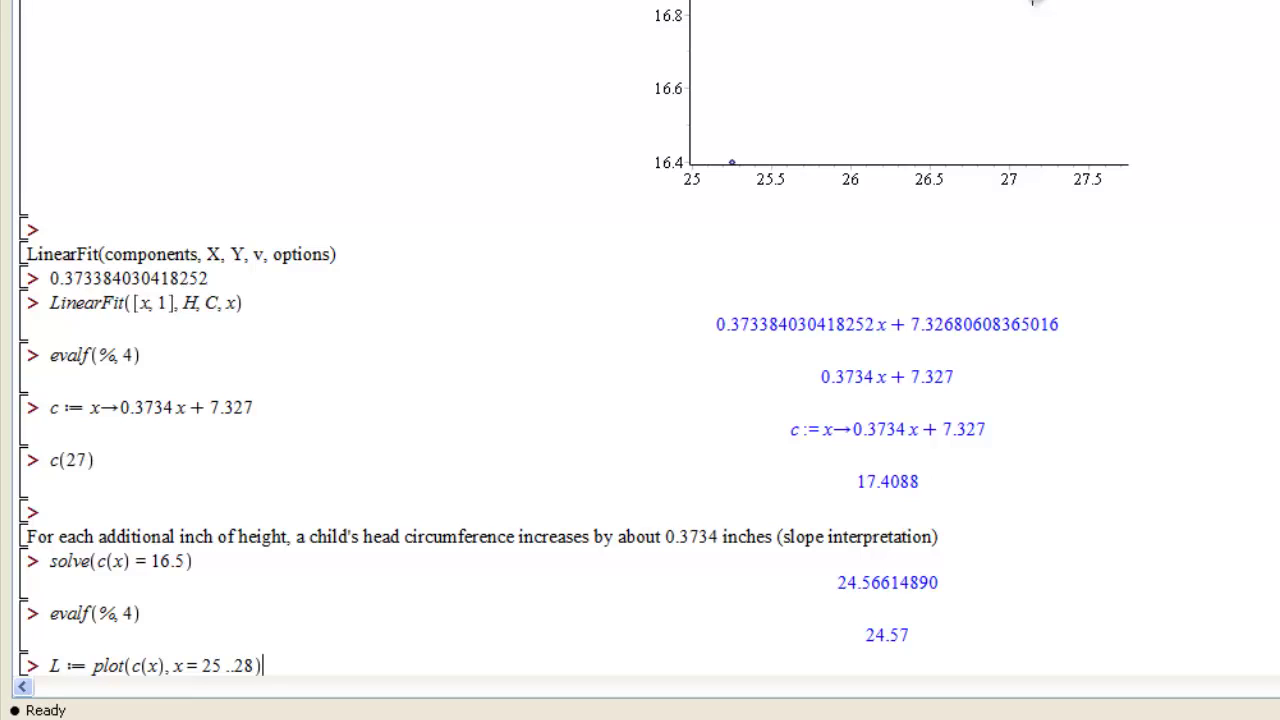
key(Return)
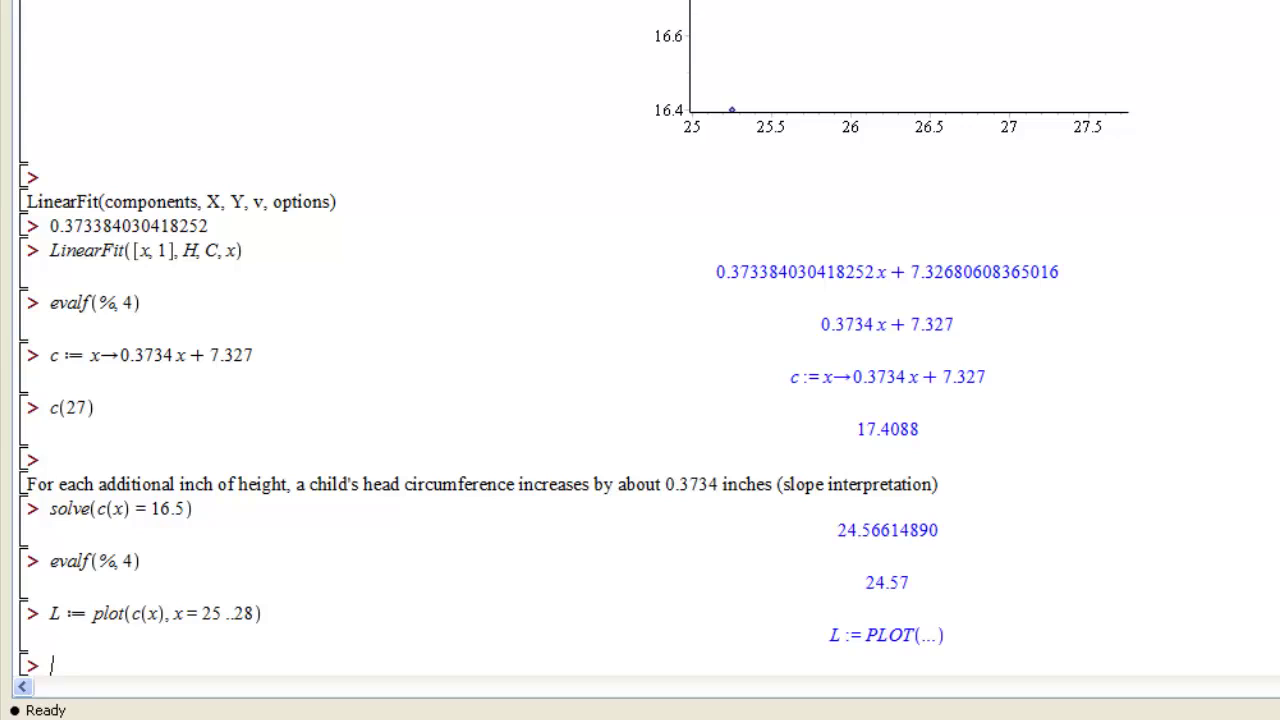
text(S :=)
text(Sc)
text(atterPlot)
text(()
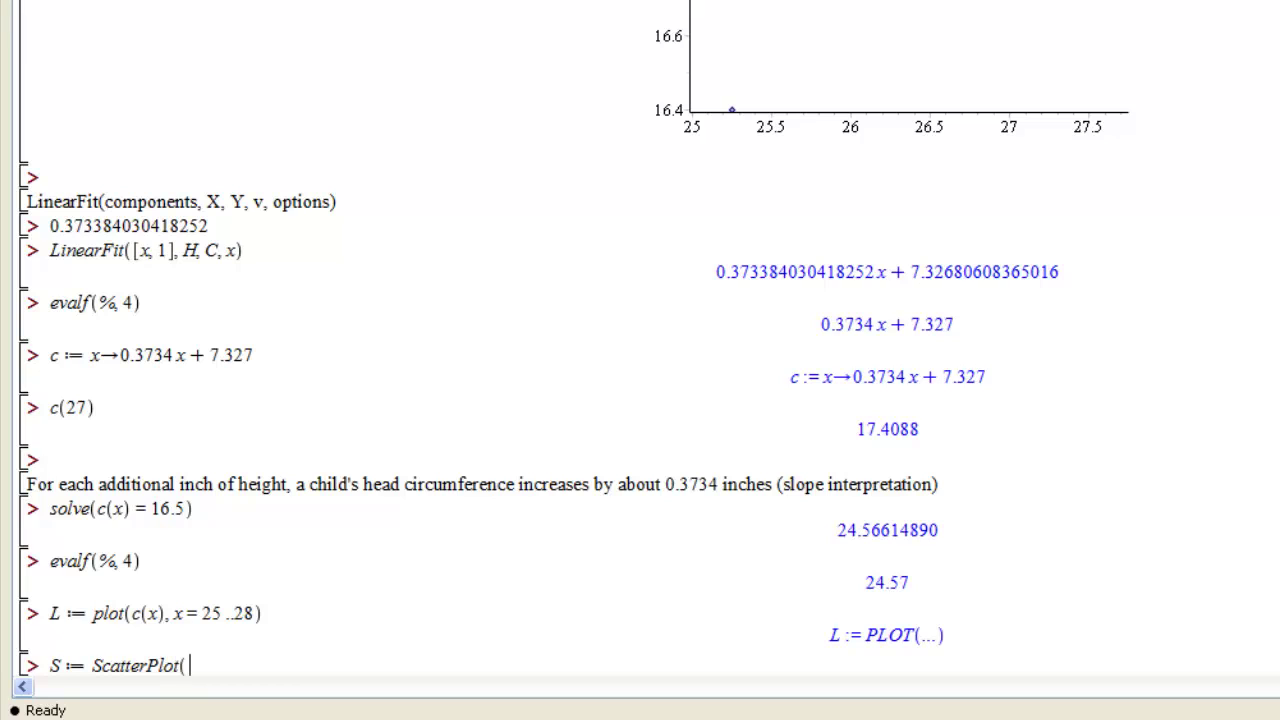
text(H, C))
key(Return)
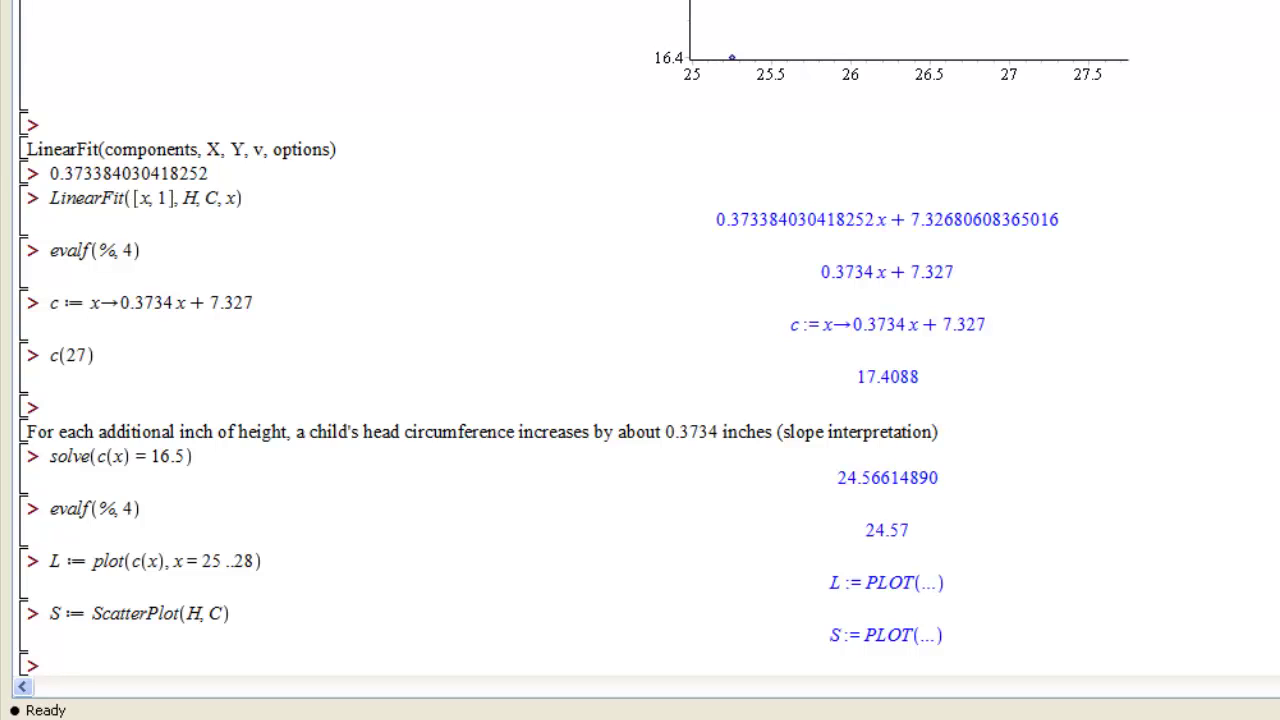
Run plots[display](L, S) to overlay the fitted line on the scatter points.
text(plots[display)
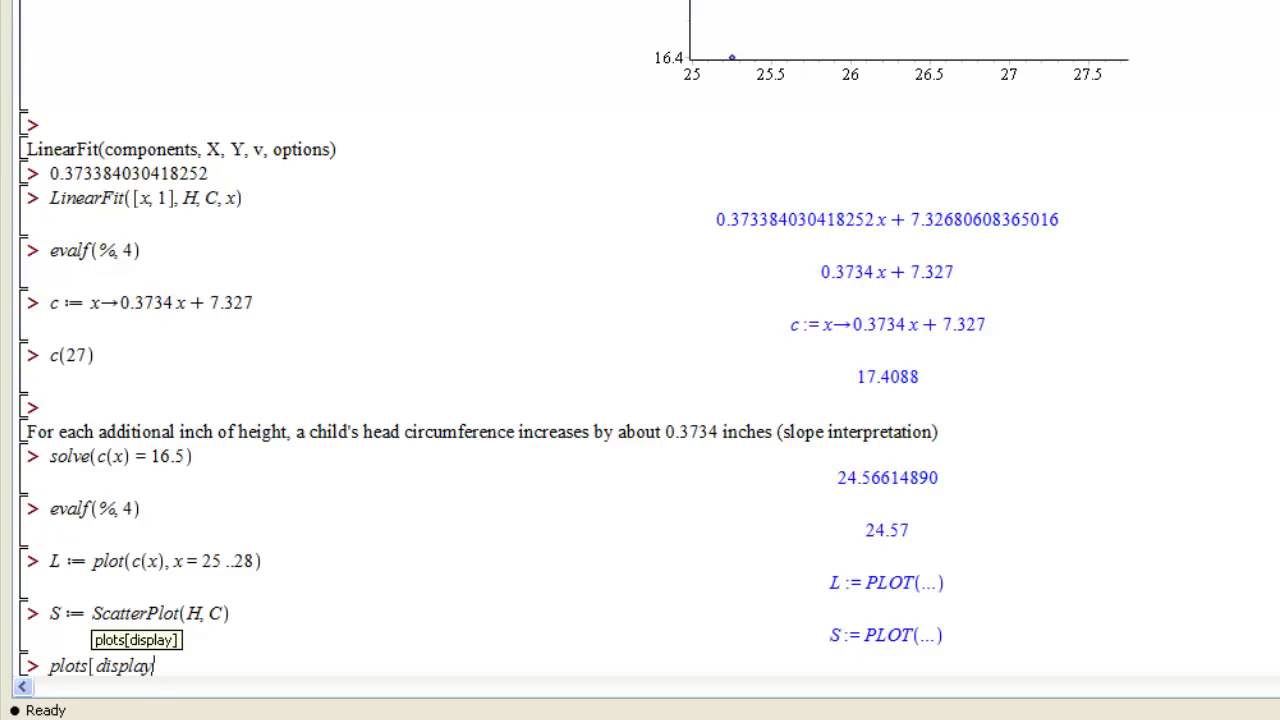
text(])
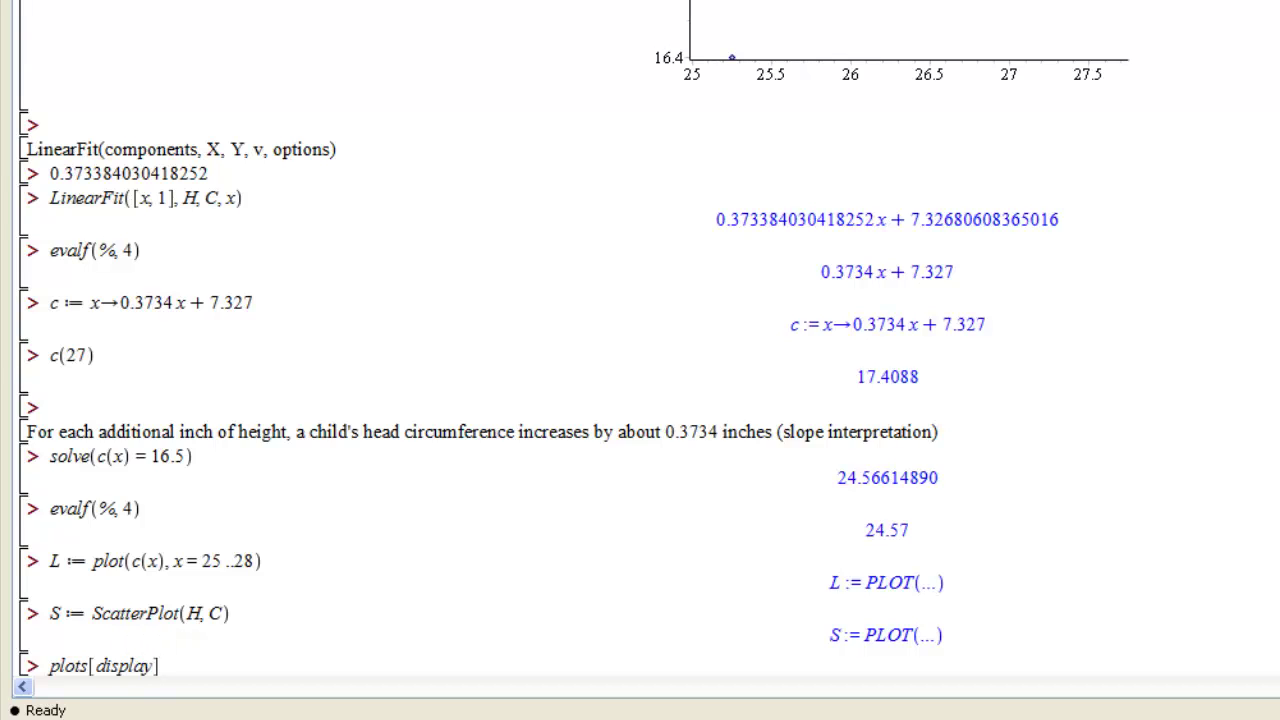
text((L, S))
key(Return)
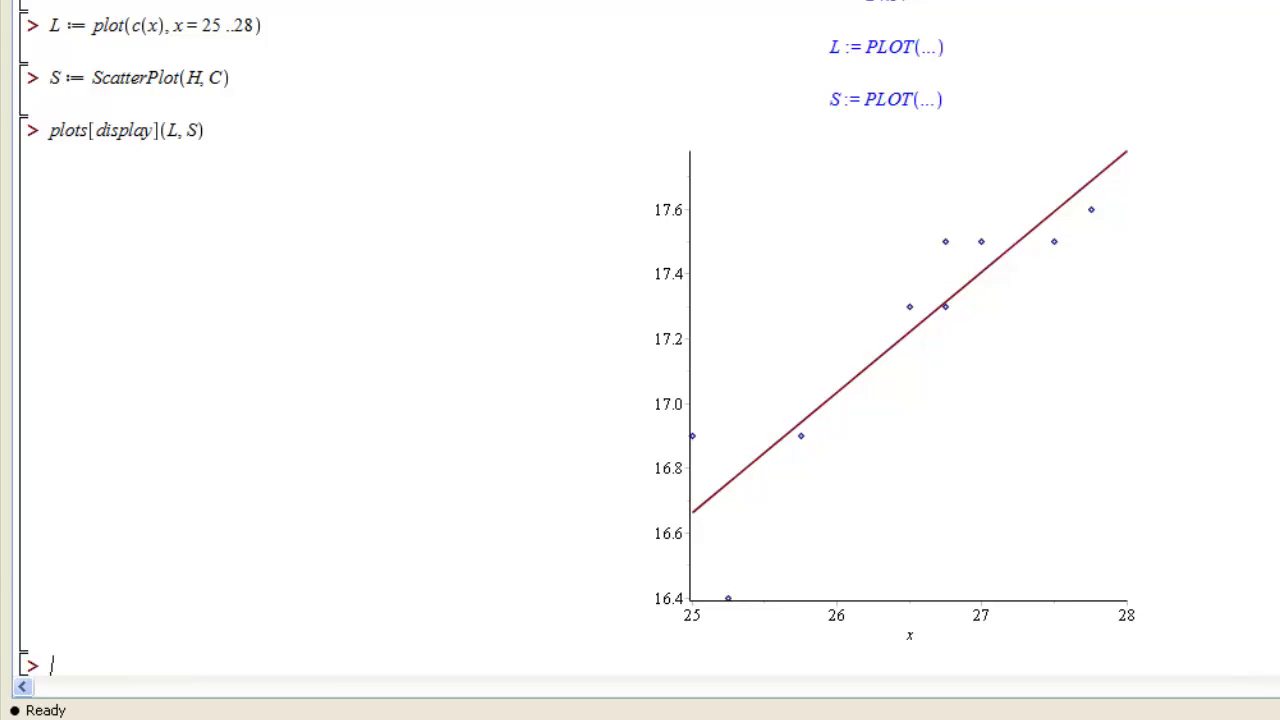
scroll(306, 583, up, 10)
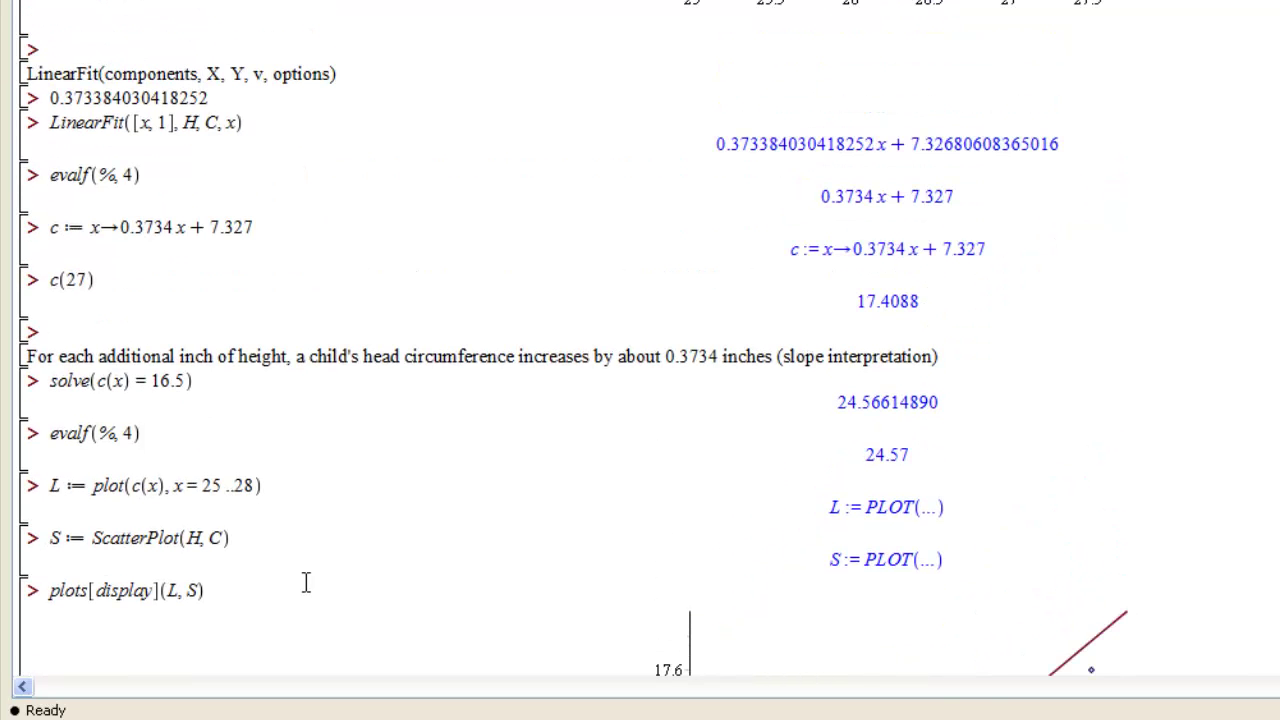
scroll(437, 394, up, 10)
scroll(436, 395, down, 3)
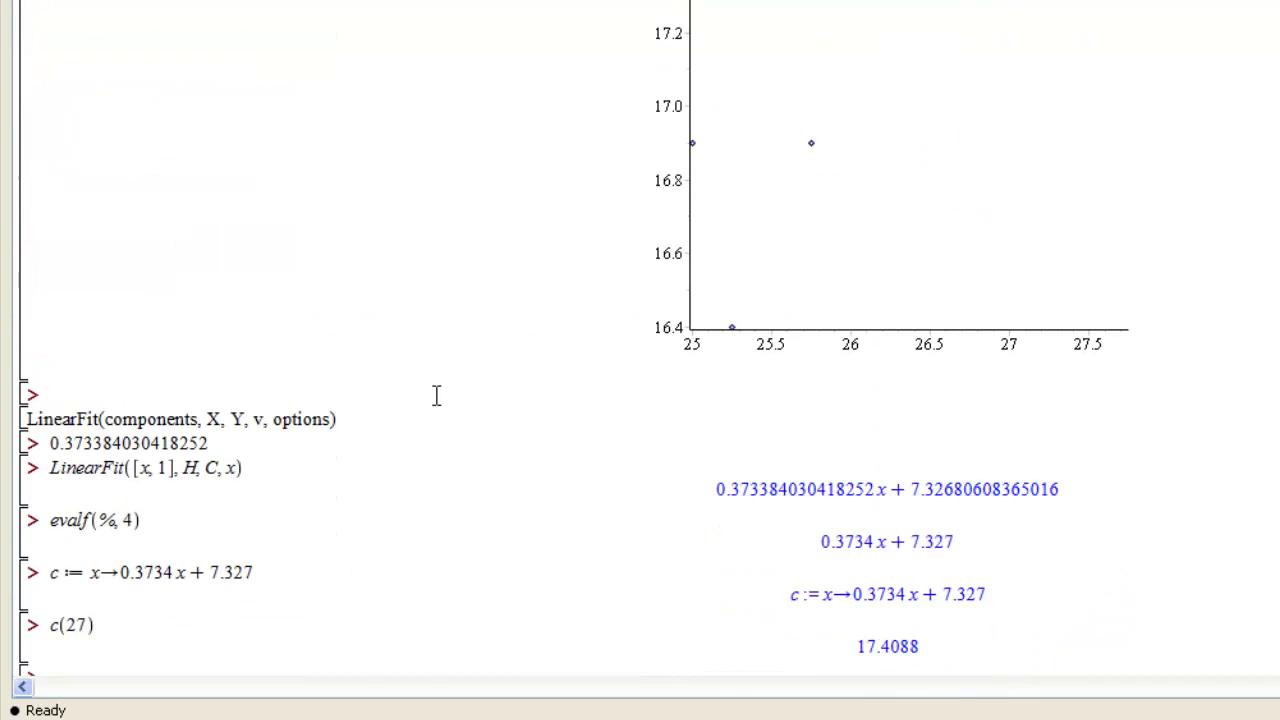
scroll(443, 430, down, 12)
scroll(590, 336, down, 3)
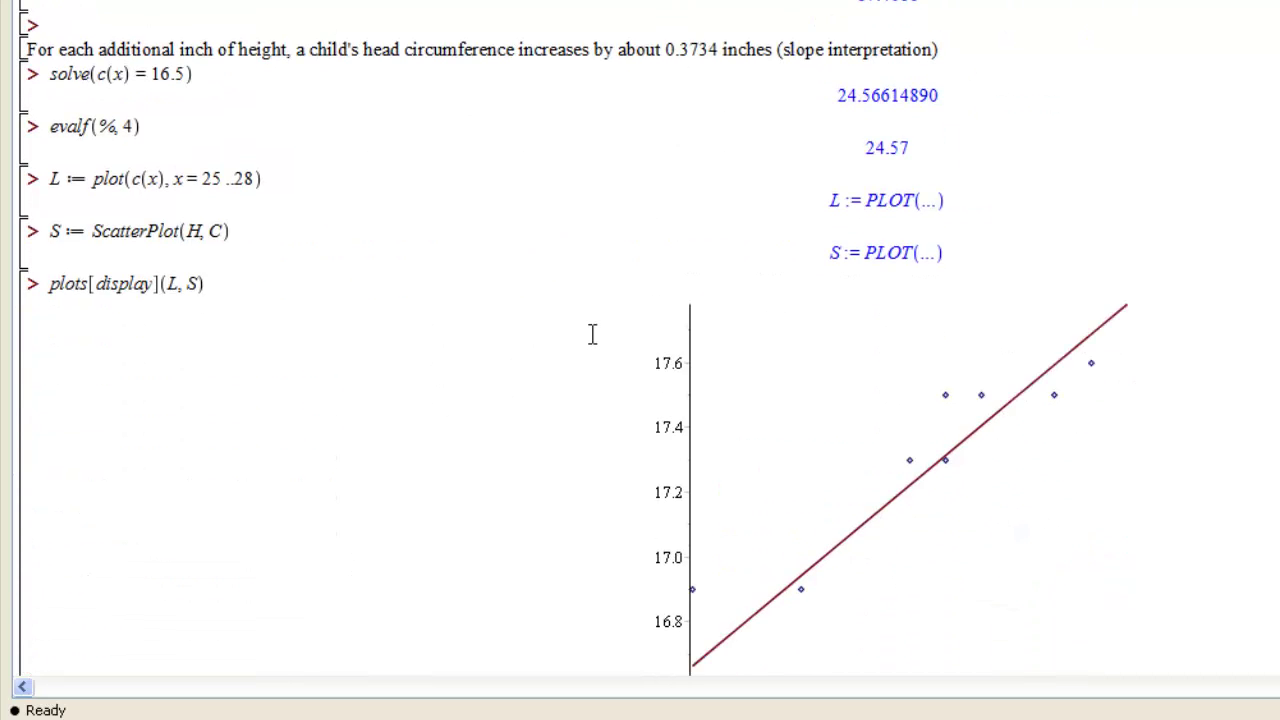
scroll(592, 334, up, 2)
scroll(824, 90, down, 3)
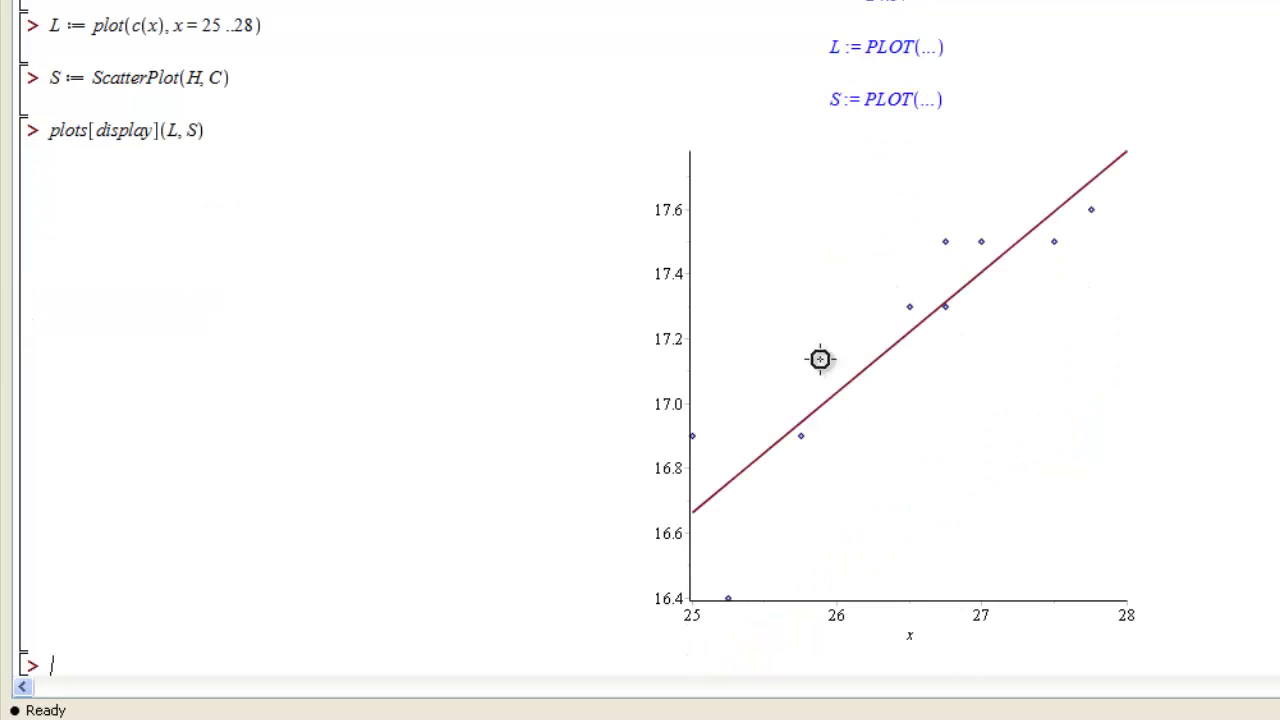